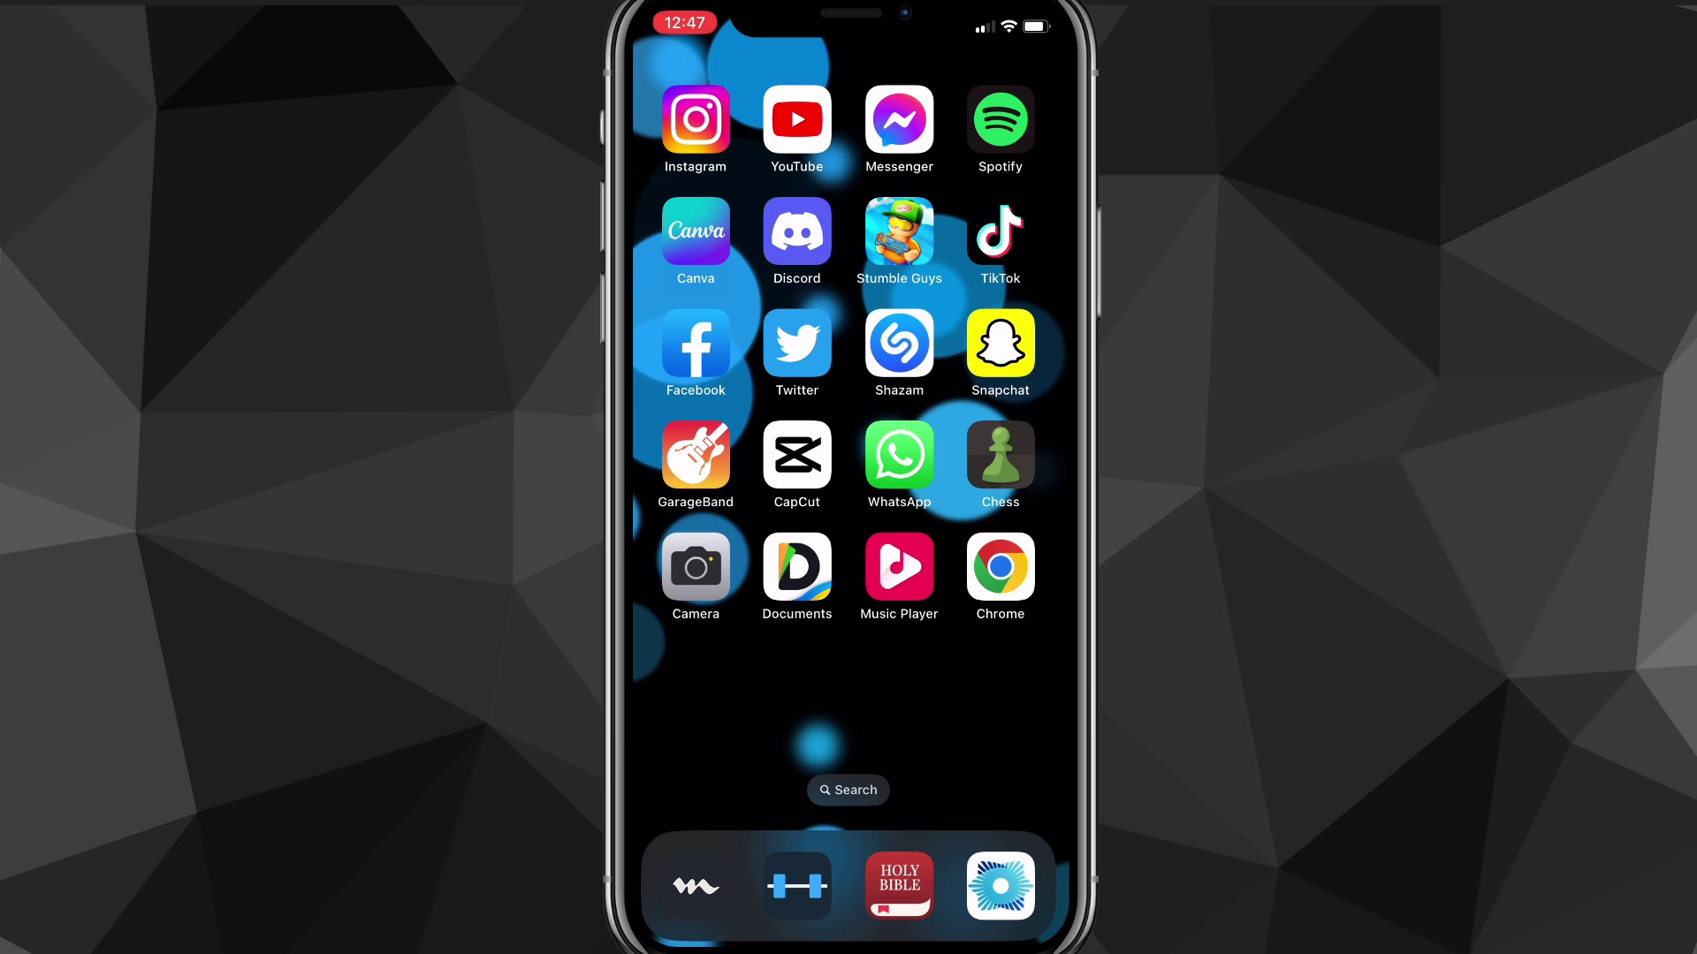
Step: Launch Snapchat and switch from the camera screen to the Chat list
left_click(1000, 345)
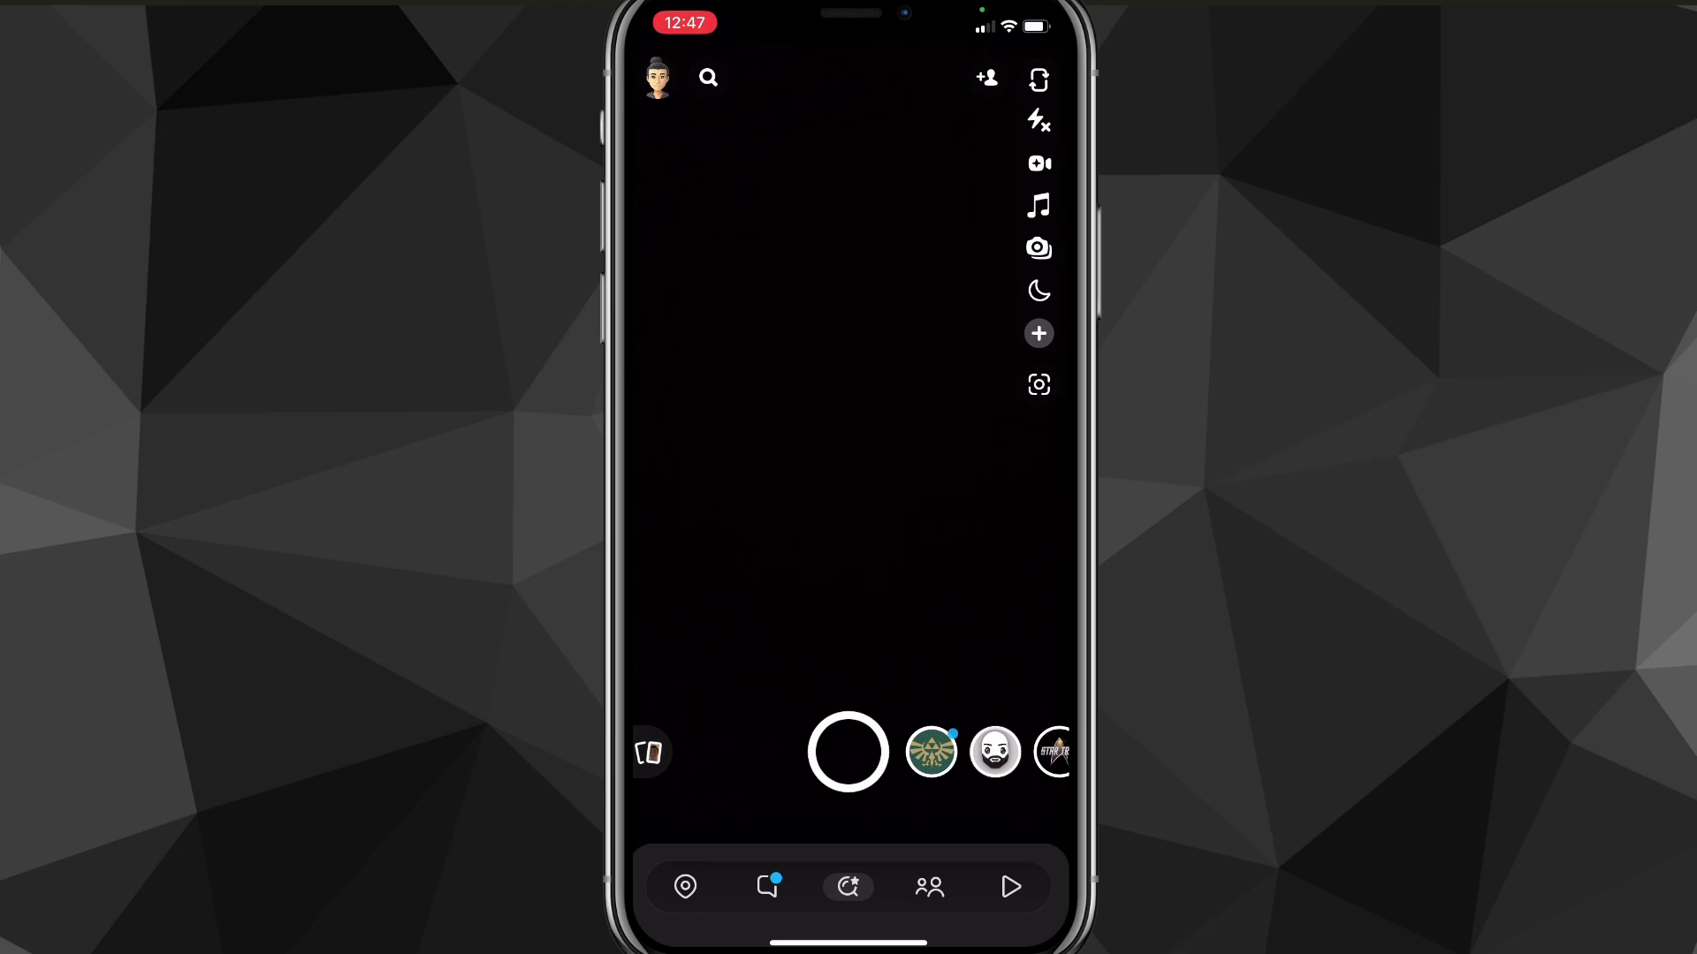
left_click(767, 886)
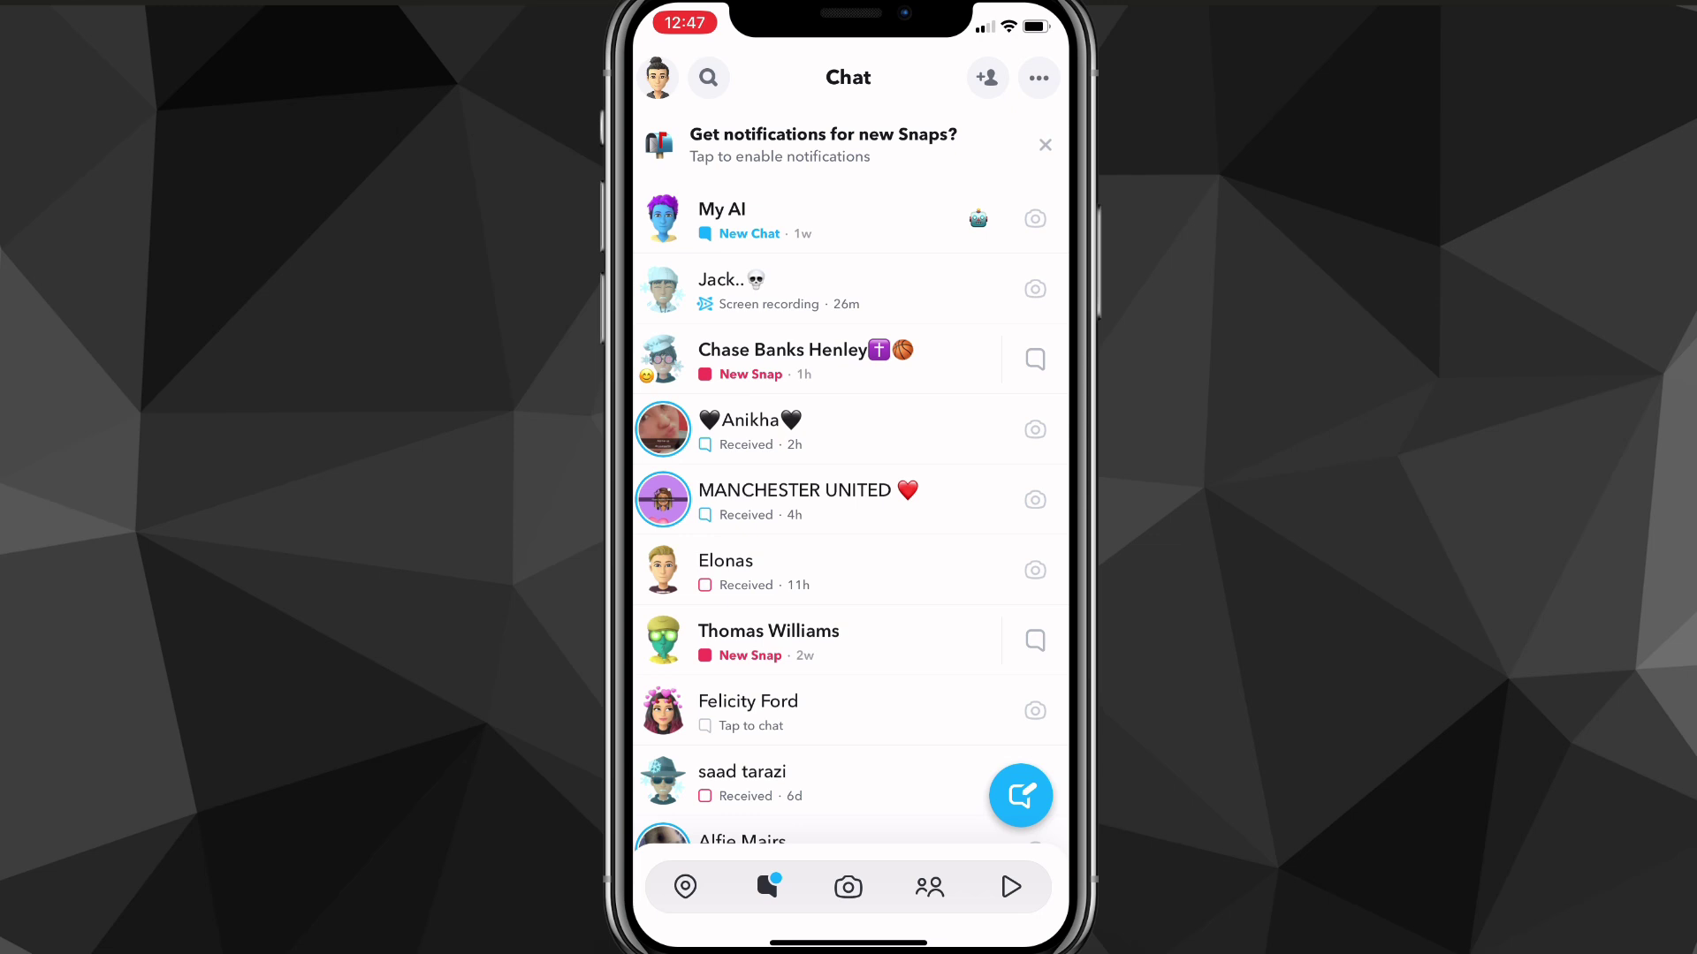
scroll(849, 530, "down", 6)
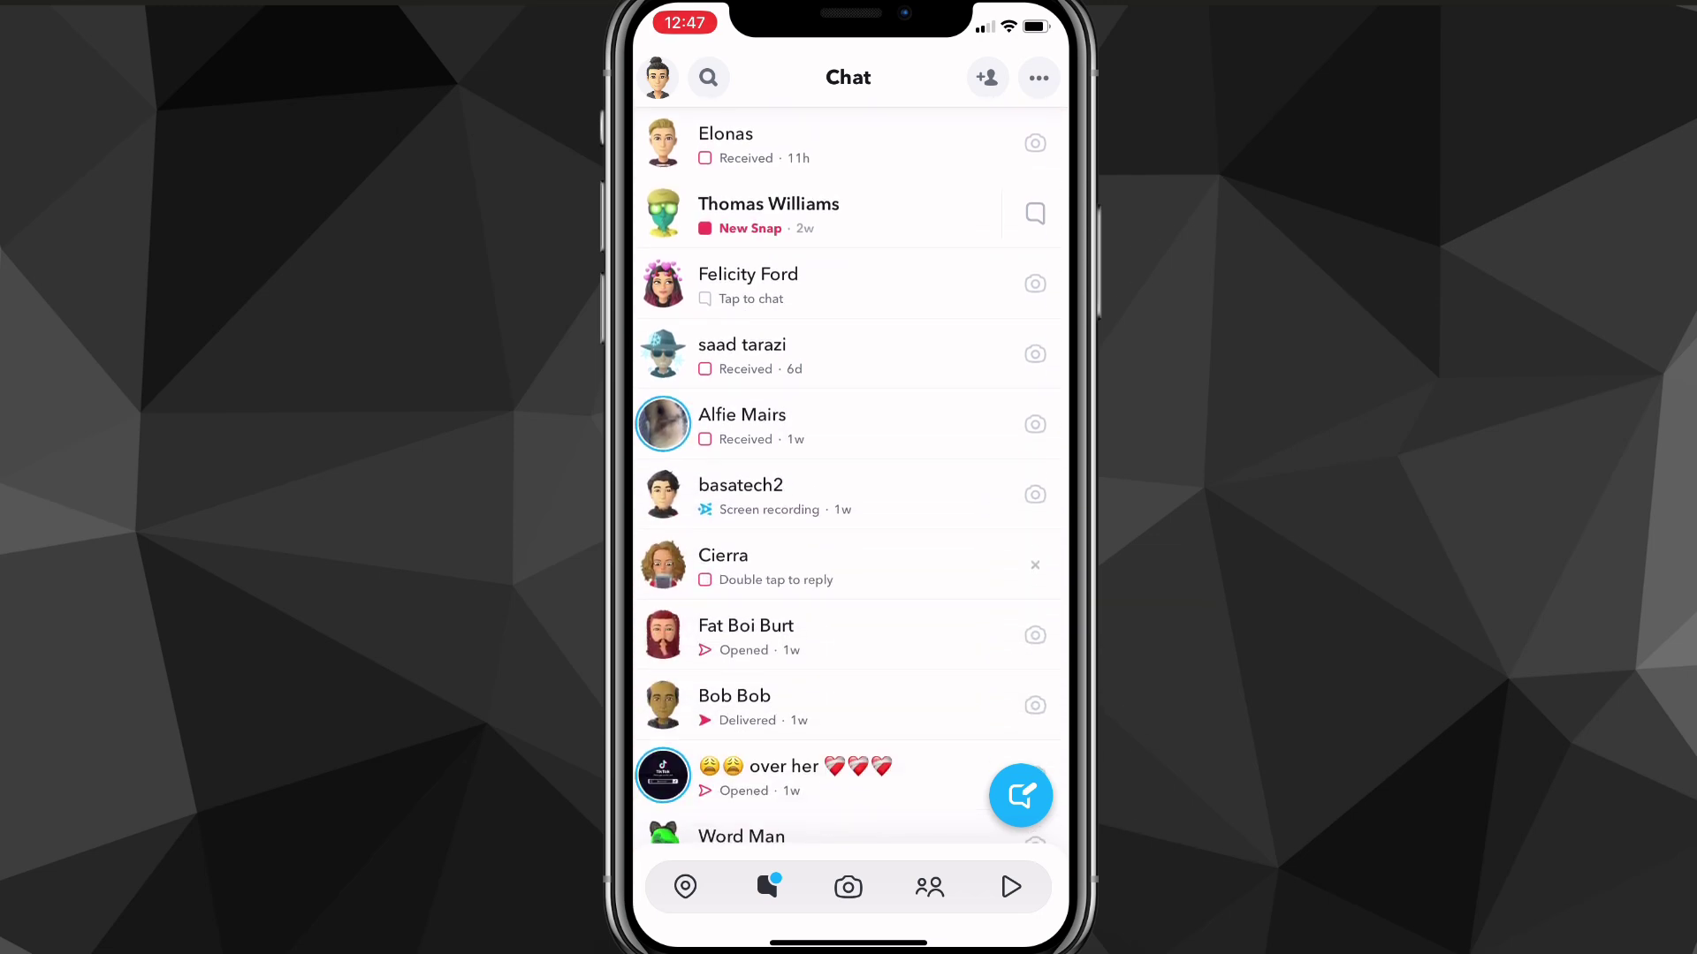
scroll(849, 477, "up", 1)
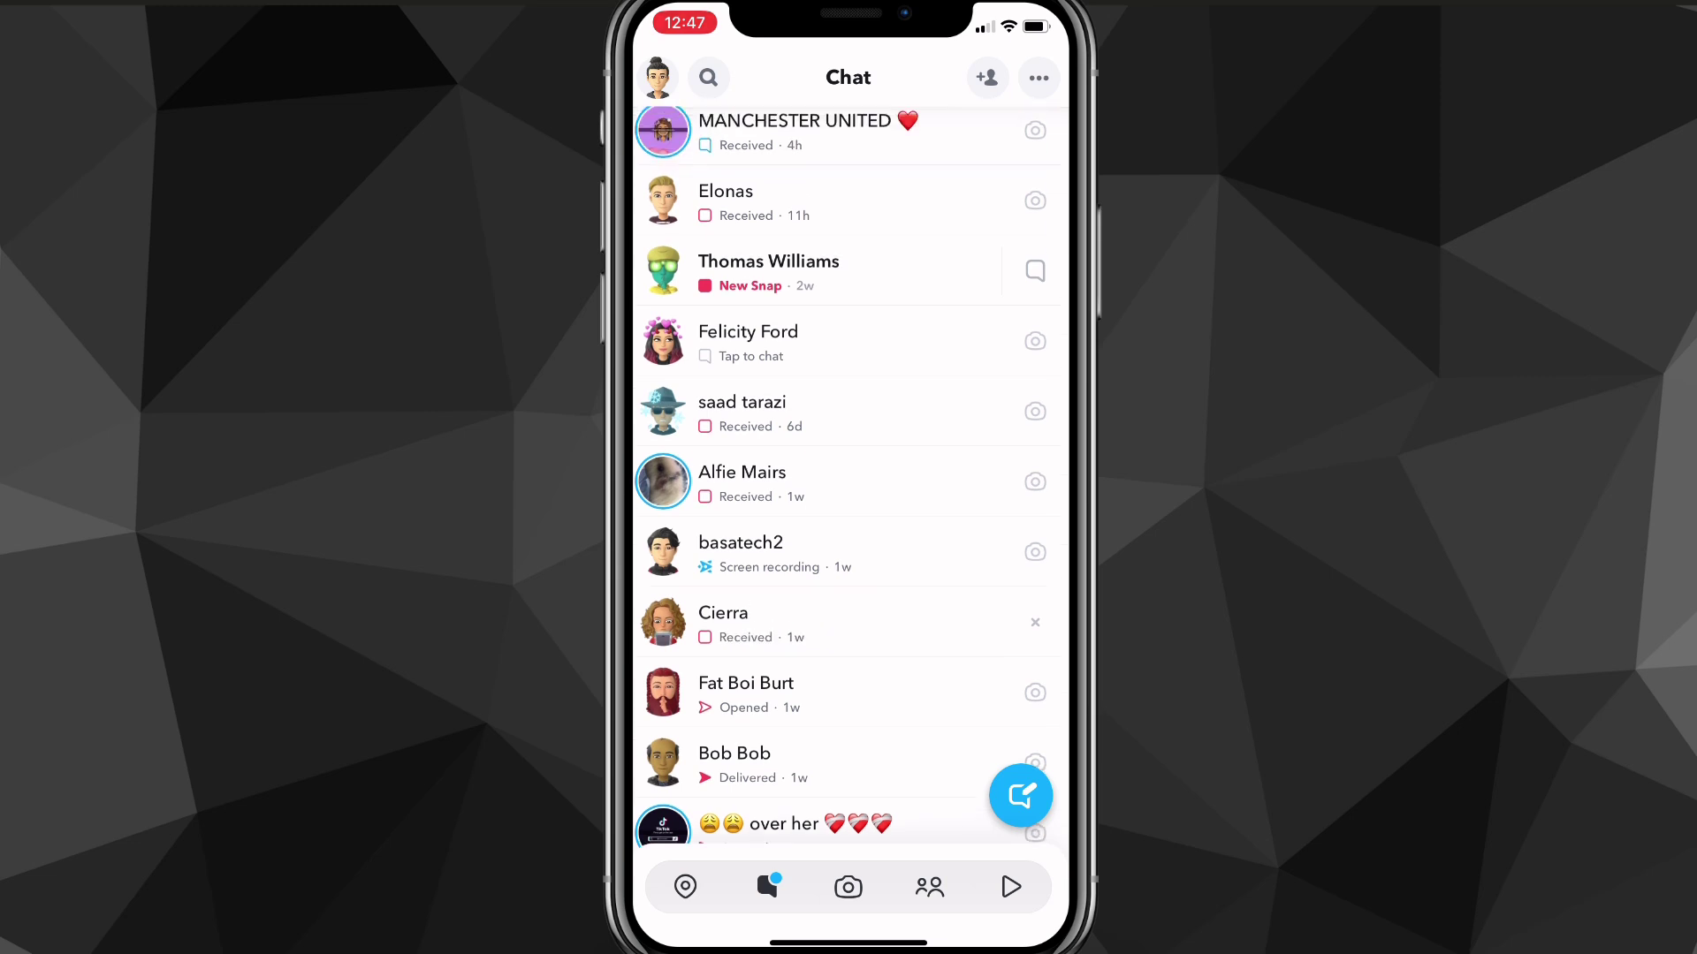
left_click(663, 544)
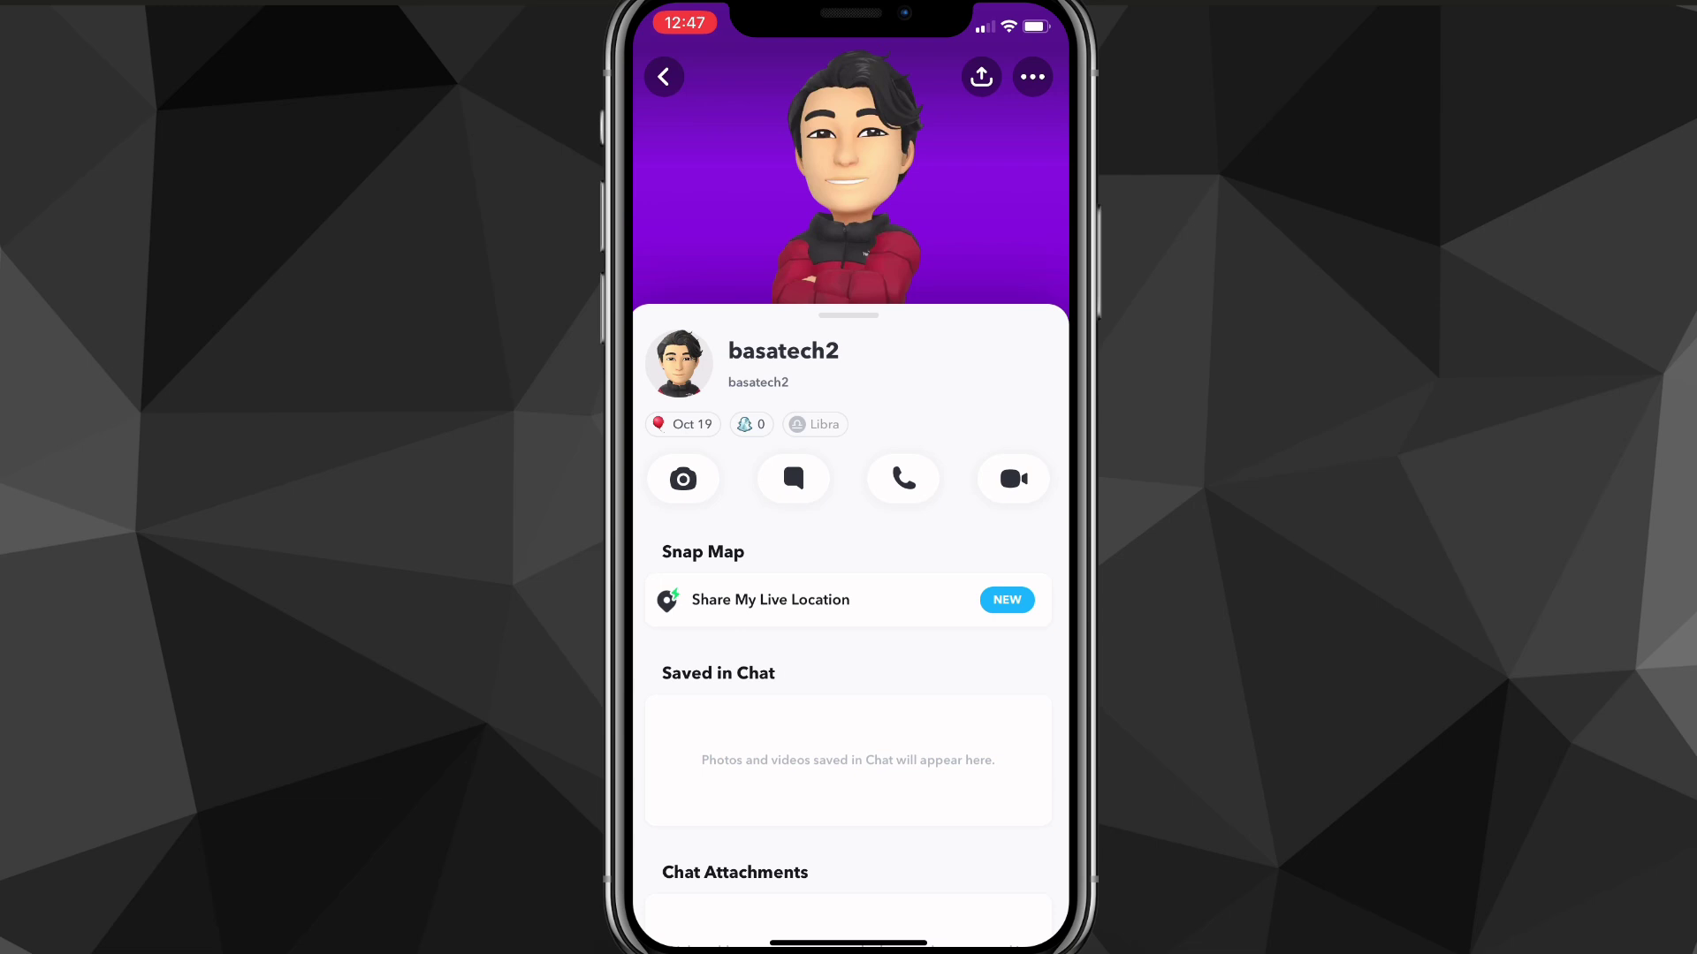
left_click_drag(849, 399, 848, 742)
left_click_drag(848, 398, 850, 823)
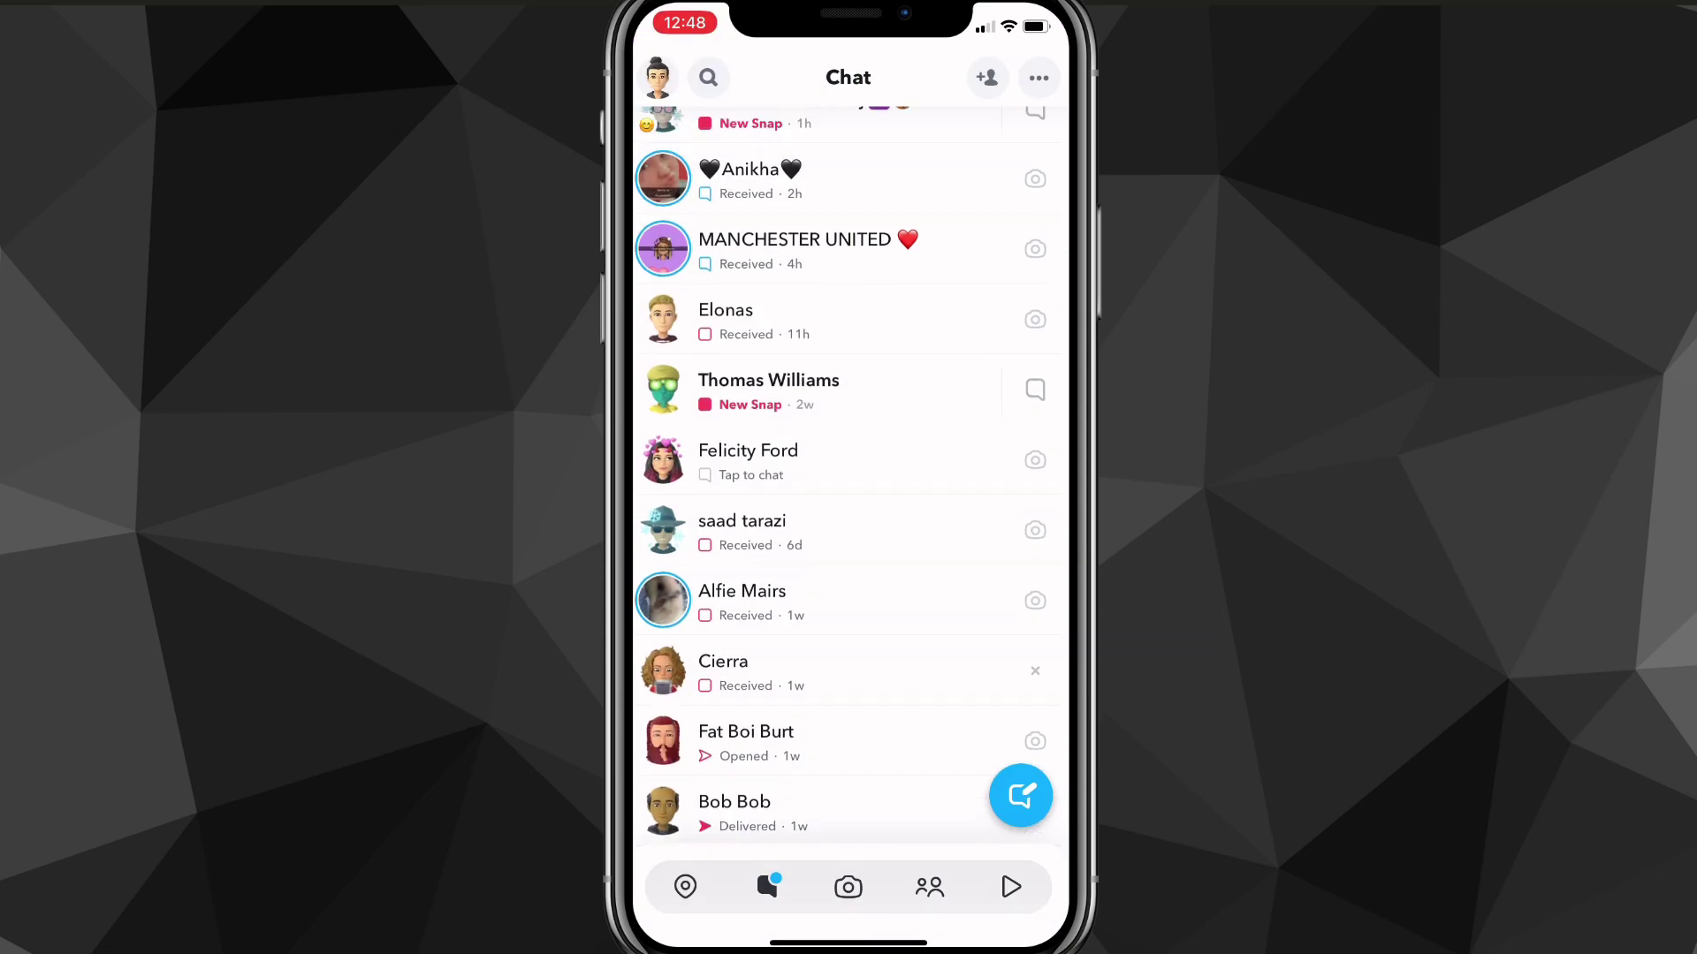
scroll(848, 478, "up", 5)
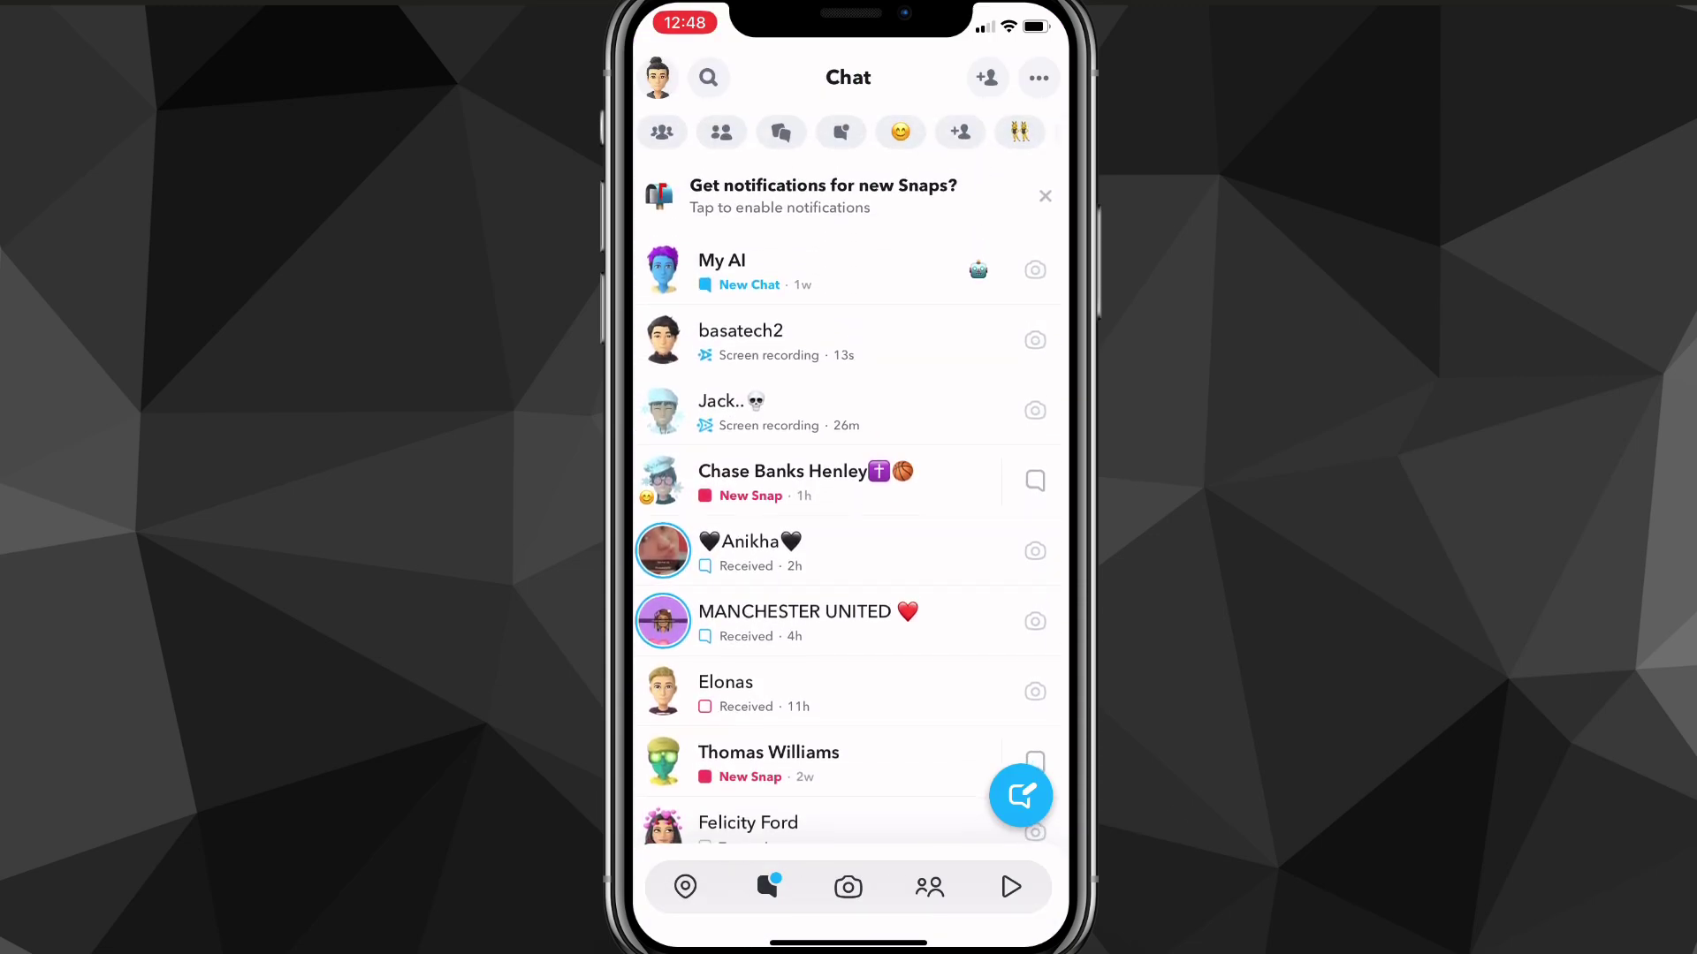
scroll(848, 477, "down", 3)
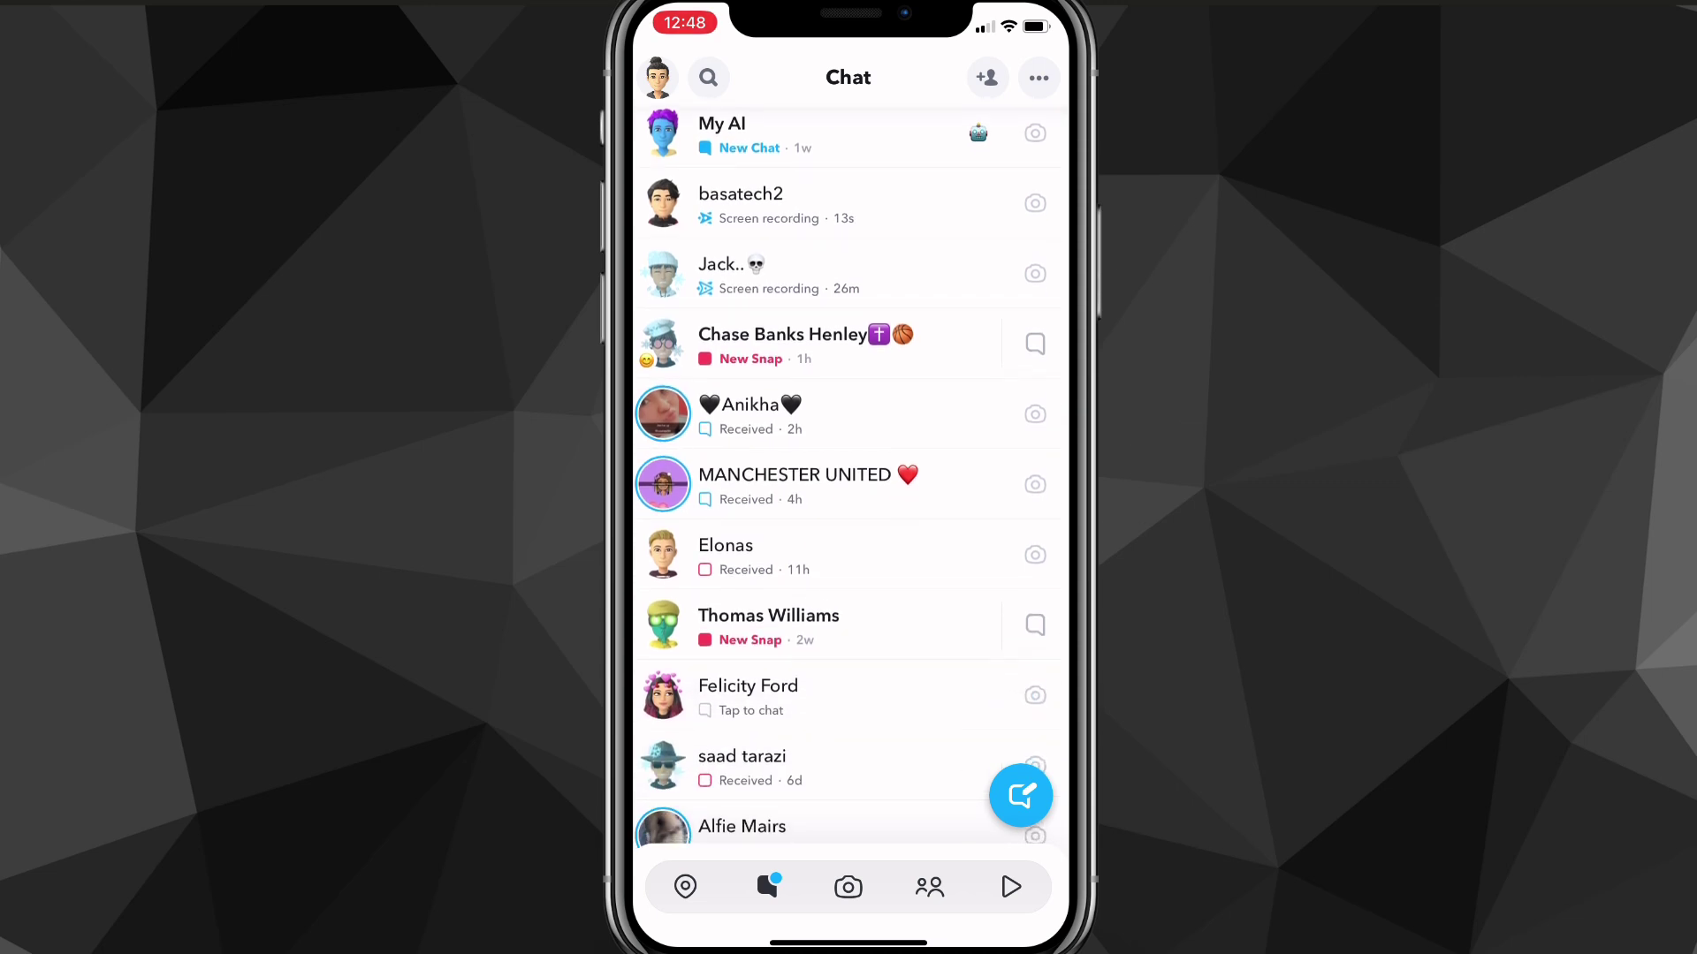
scroll(849, 478, "down", 1)
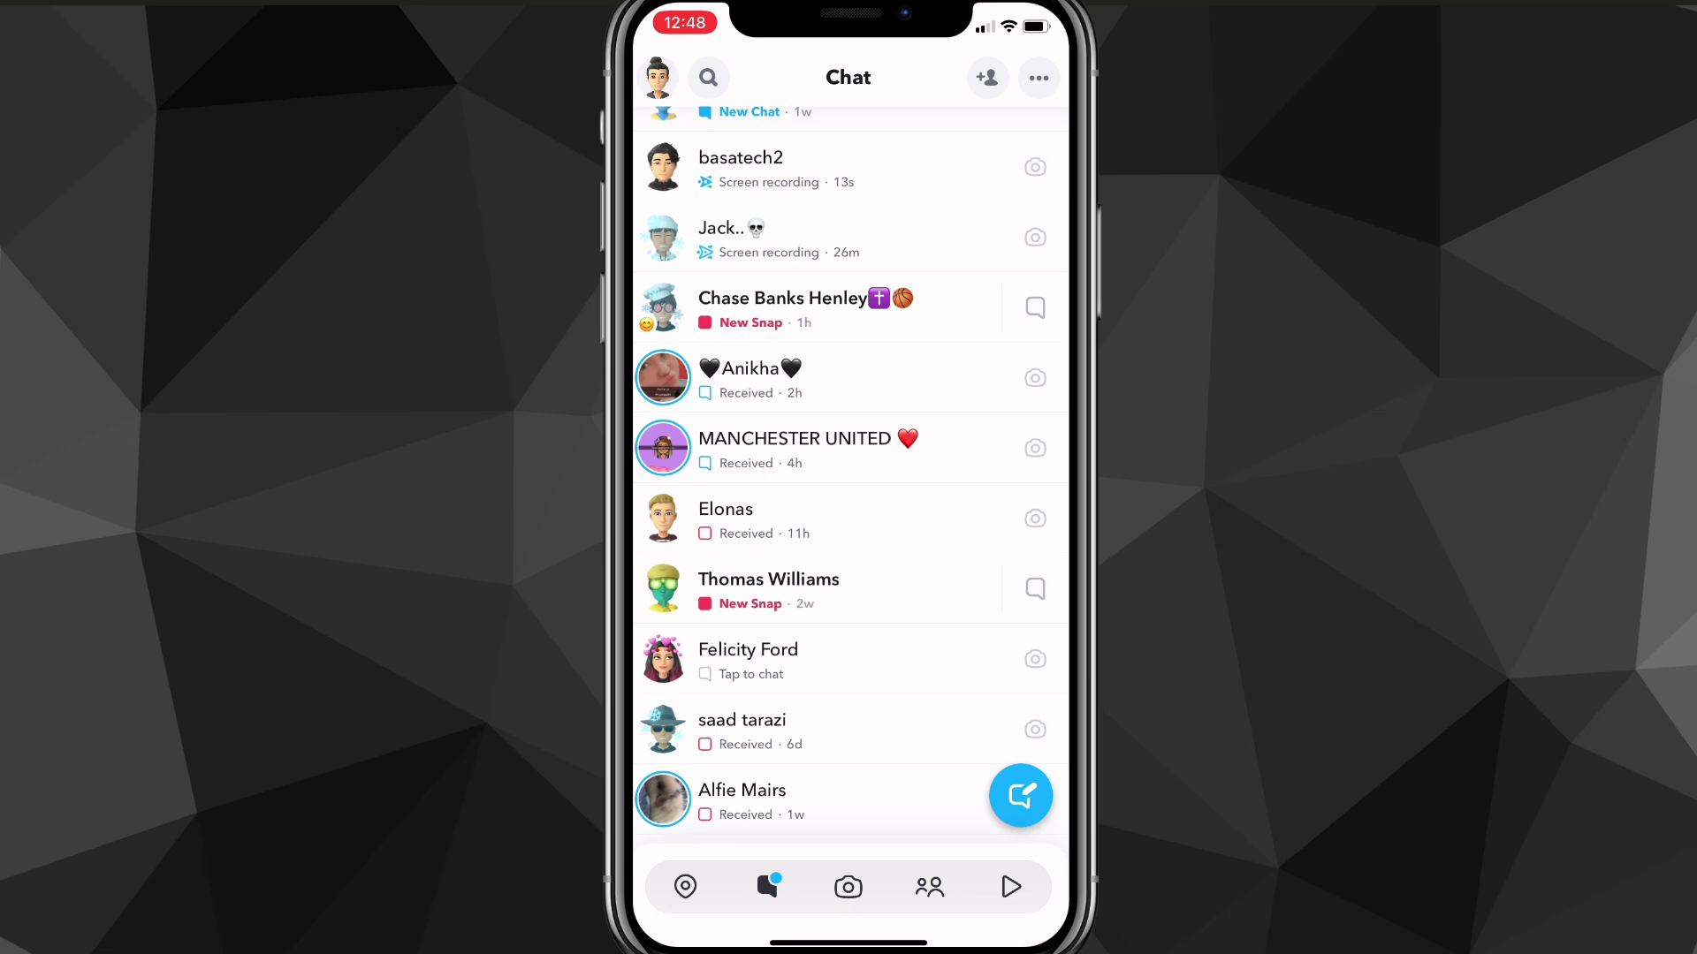
scroll(849, 477, "up", 1)
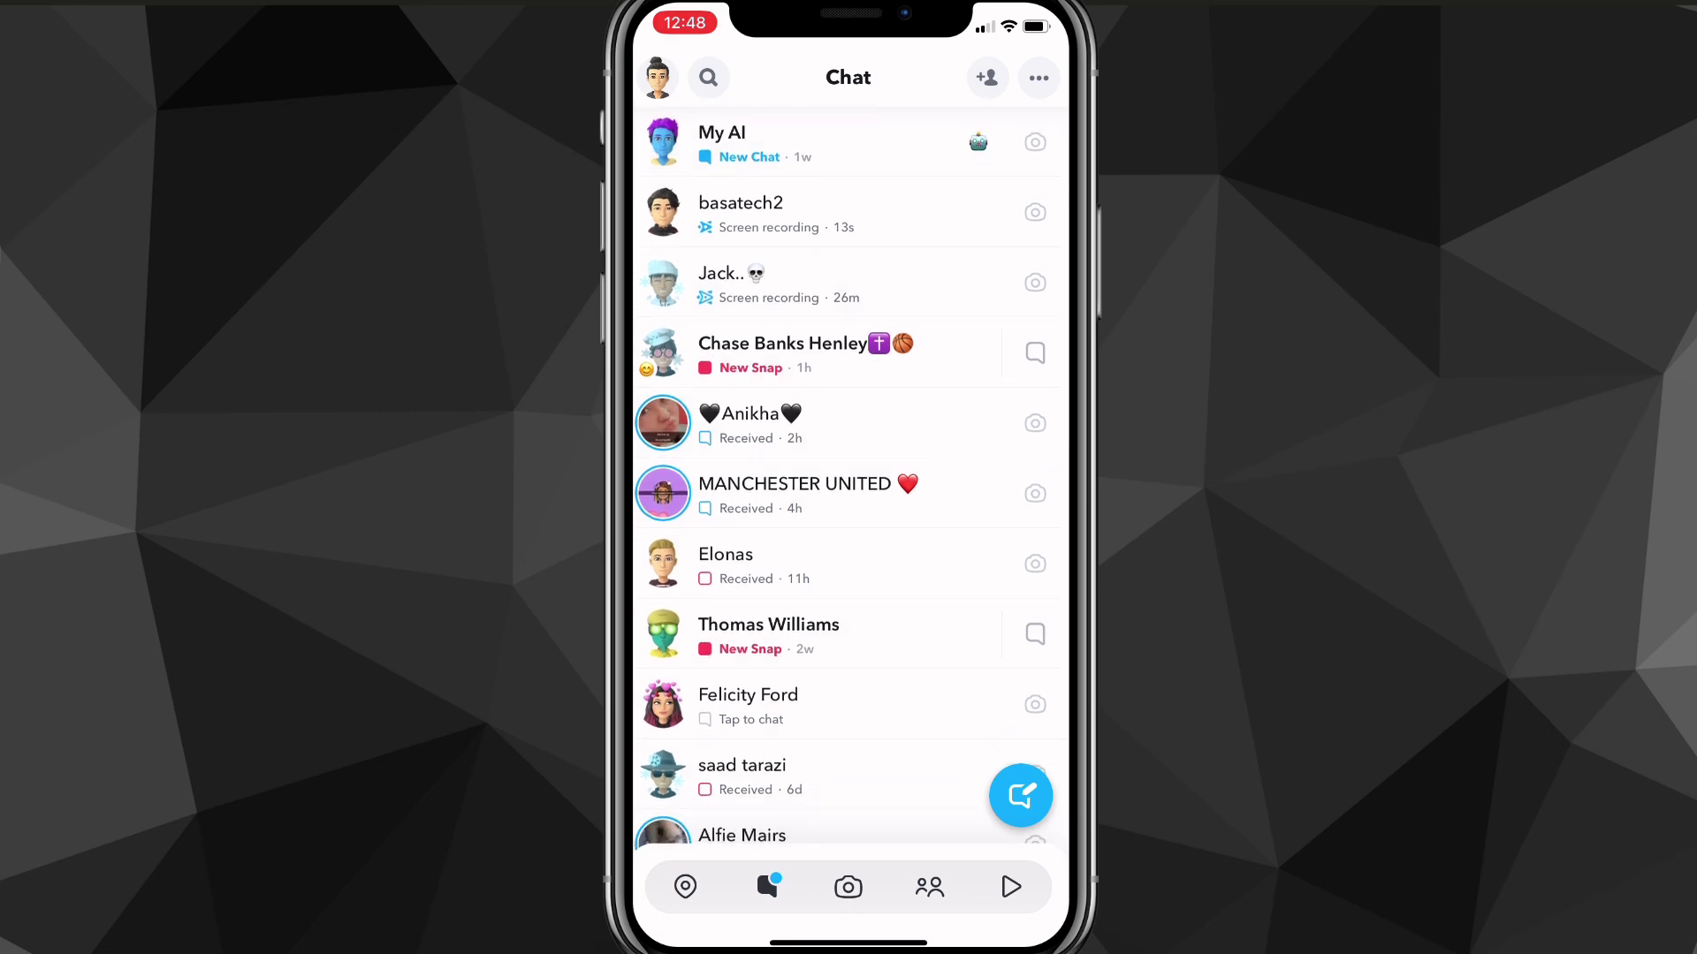
left_click(986, 77)
scroll(848, 531, "down", 1)
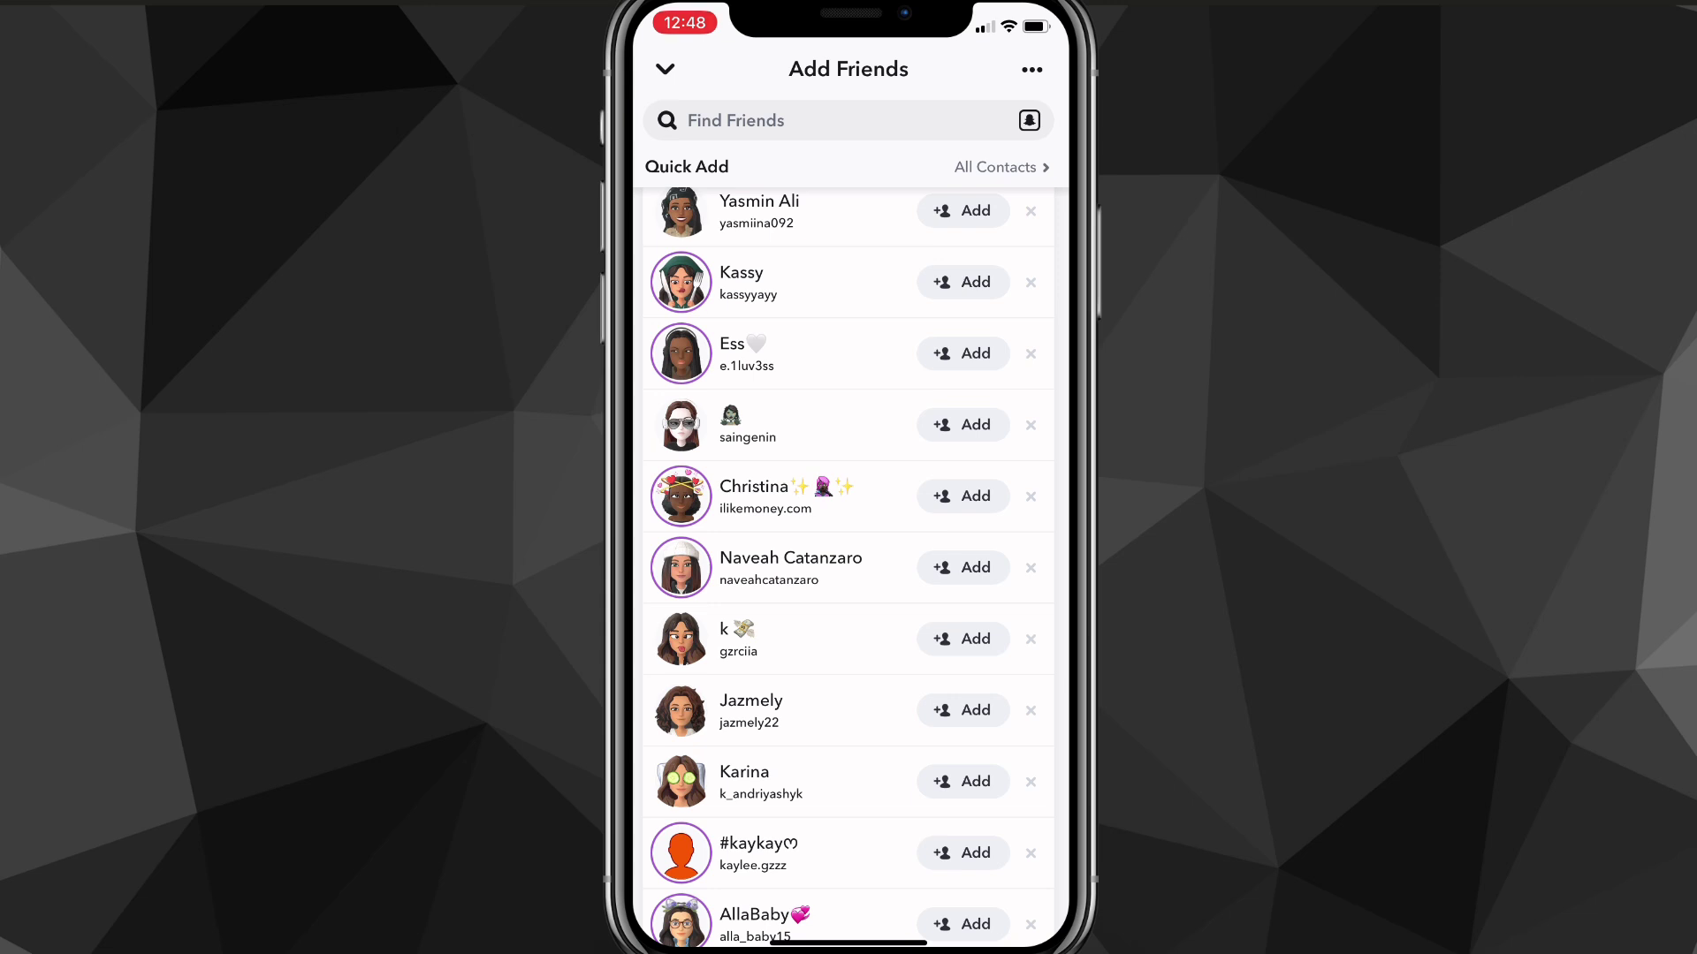
left_click(759, 211)
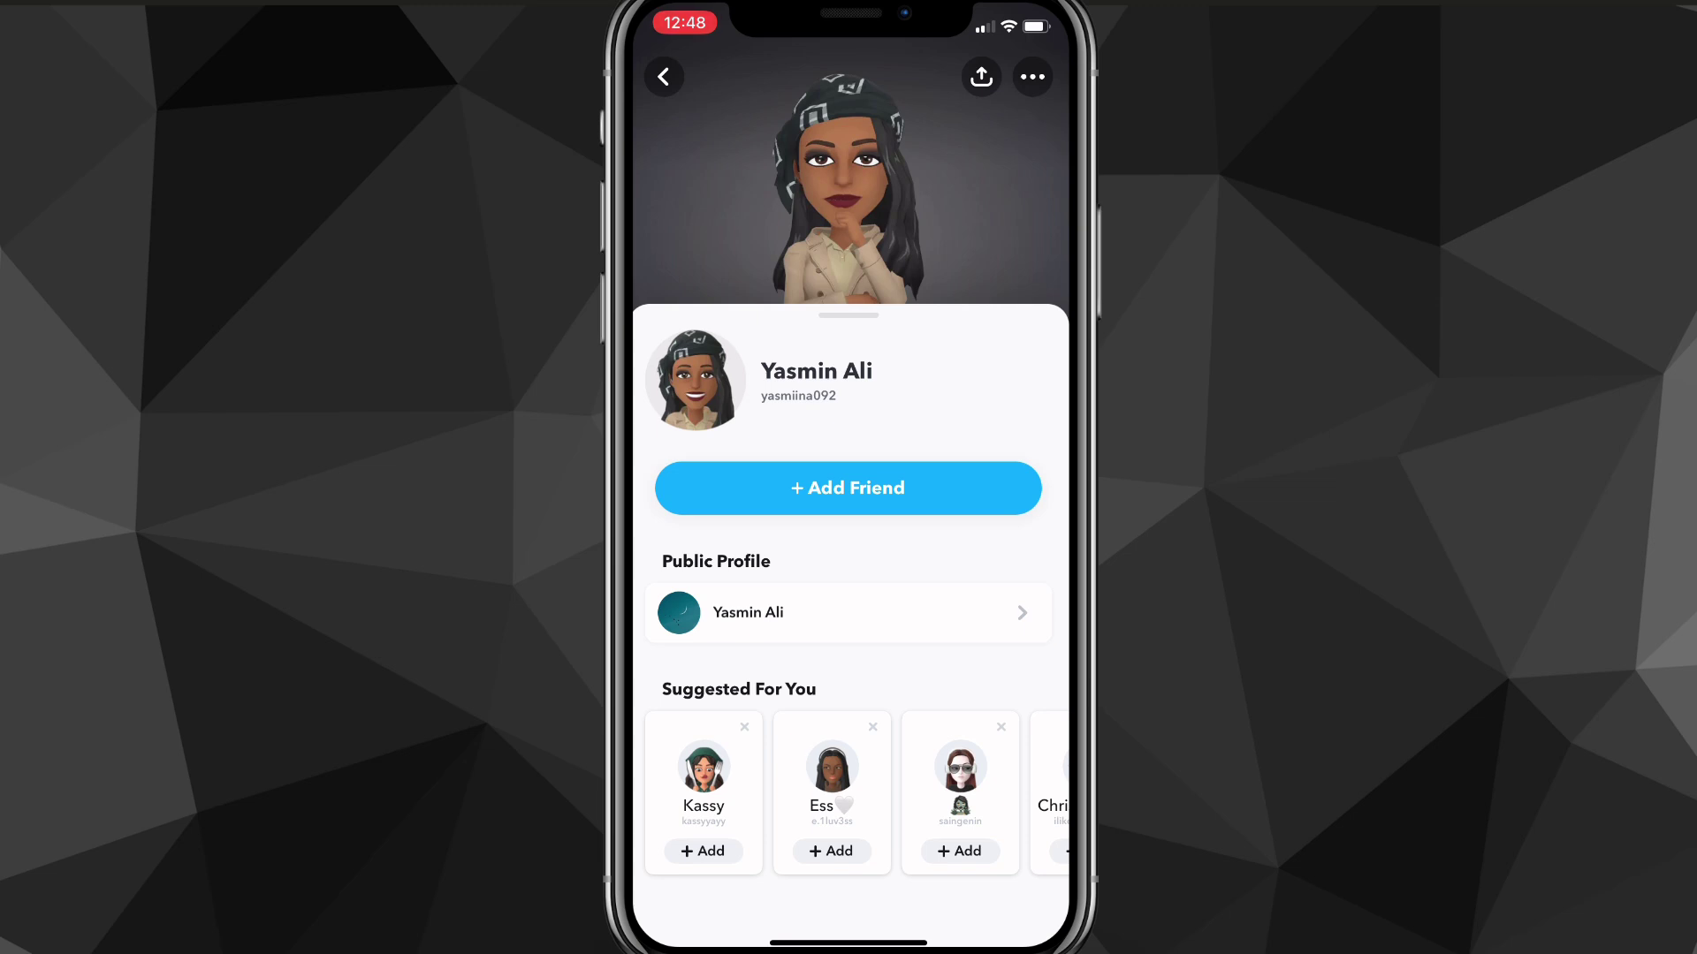
left_click(664, 75)
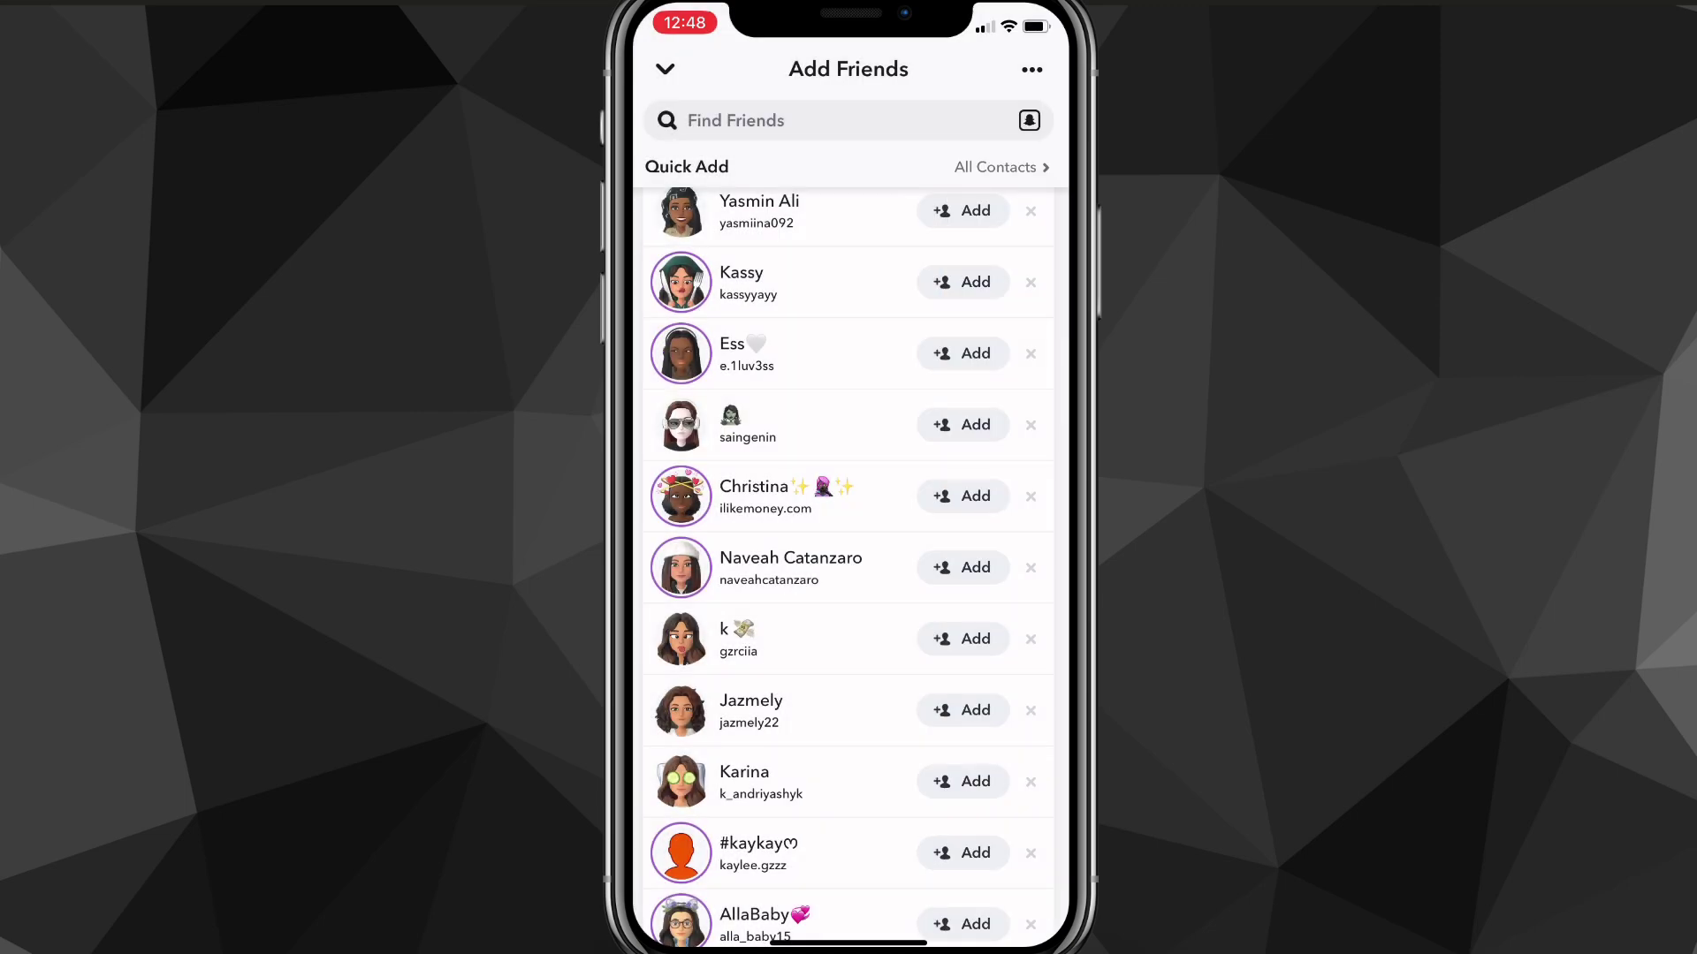
left_click(664, 70)
scroll(848, 530, "down", 5)
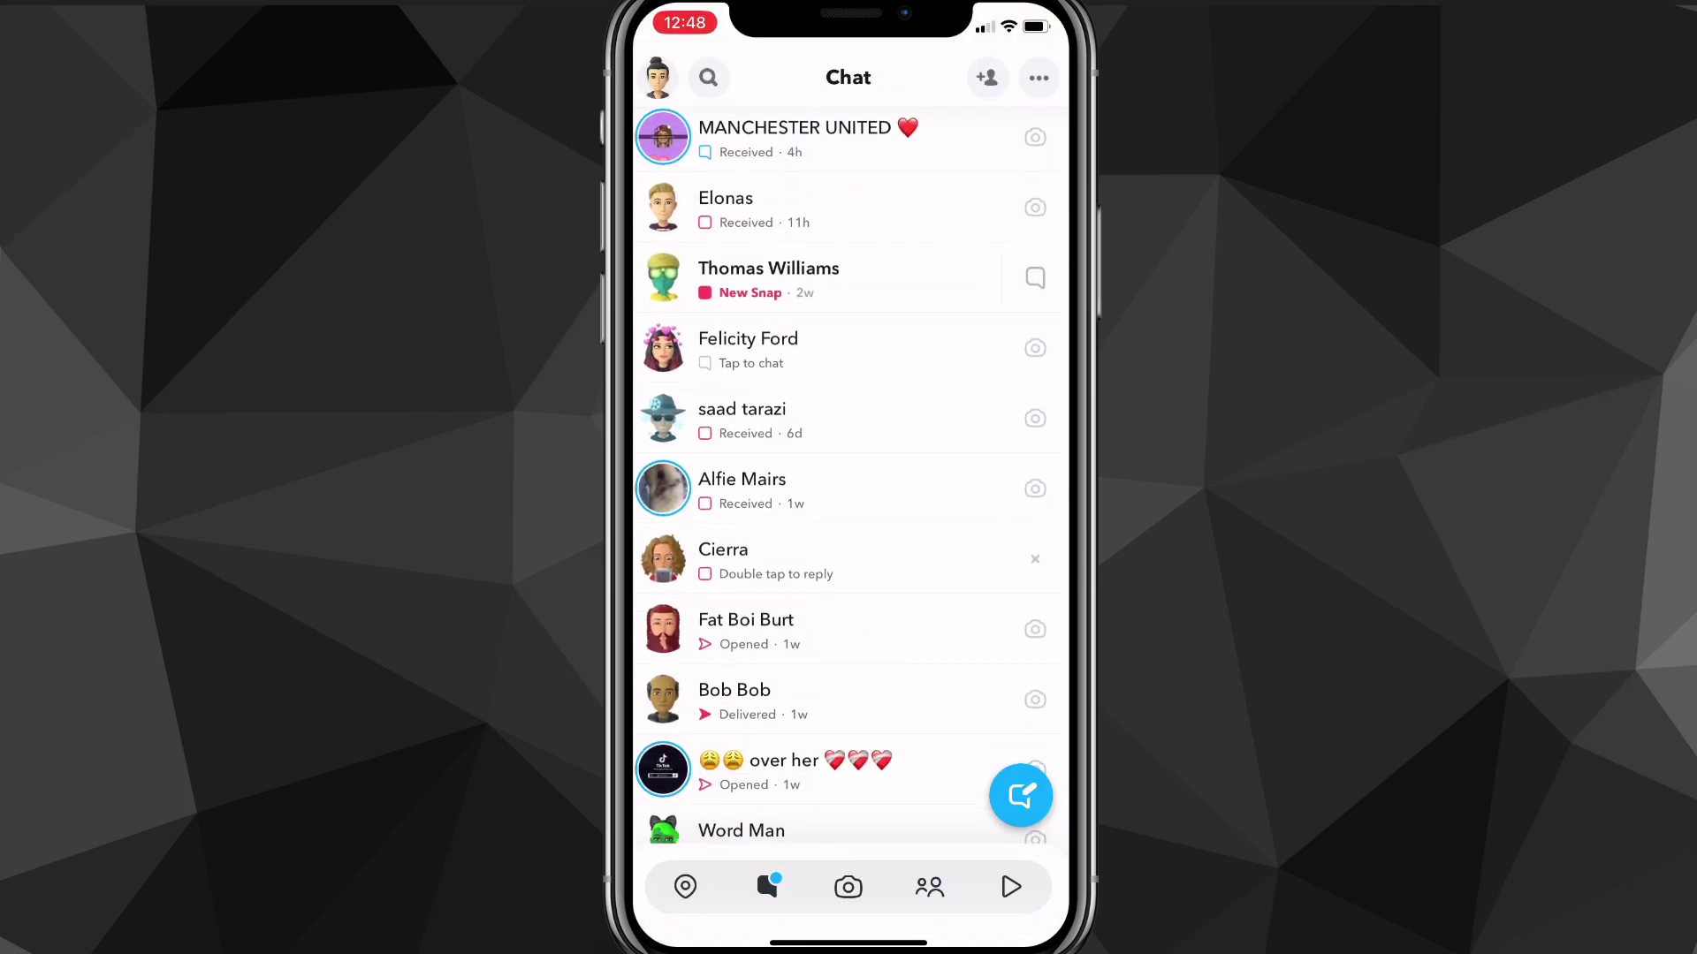
left_click(658, 77)
left_click(1032, 78)
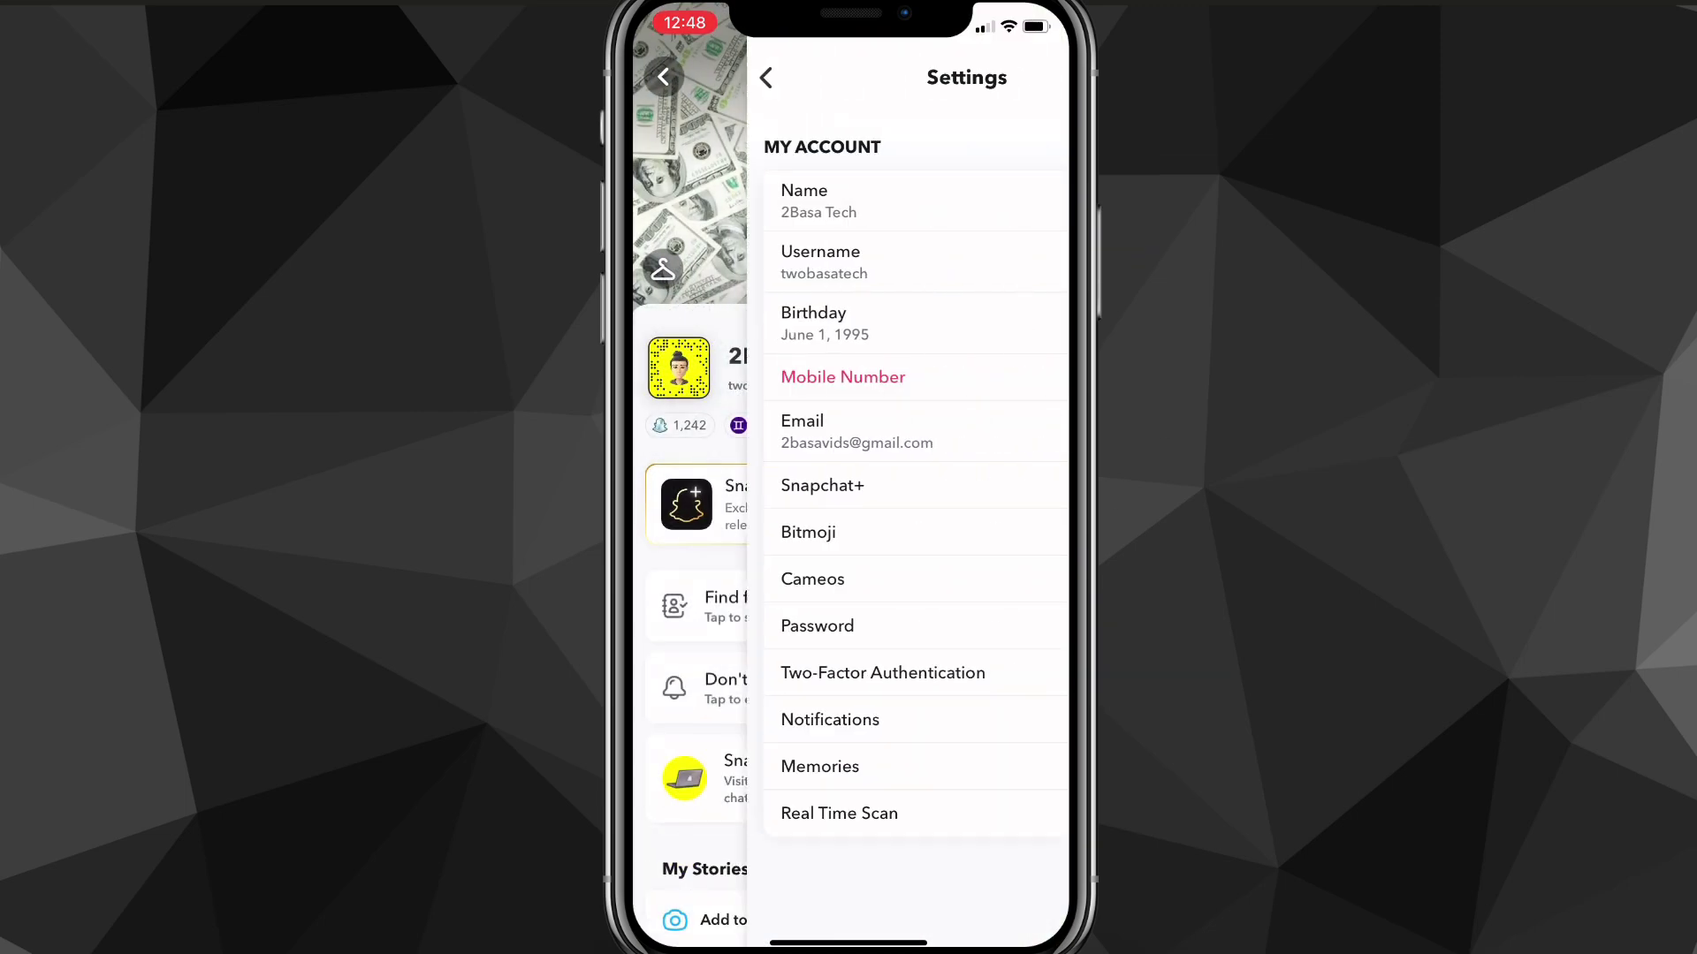
scroll(849, 531, "down", 10)
scroll(848, 530, "down", 10)
scroll(848, 530, "down", 5)
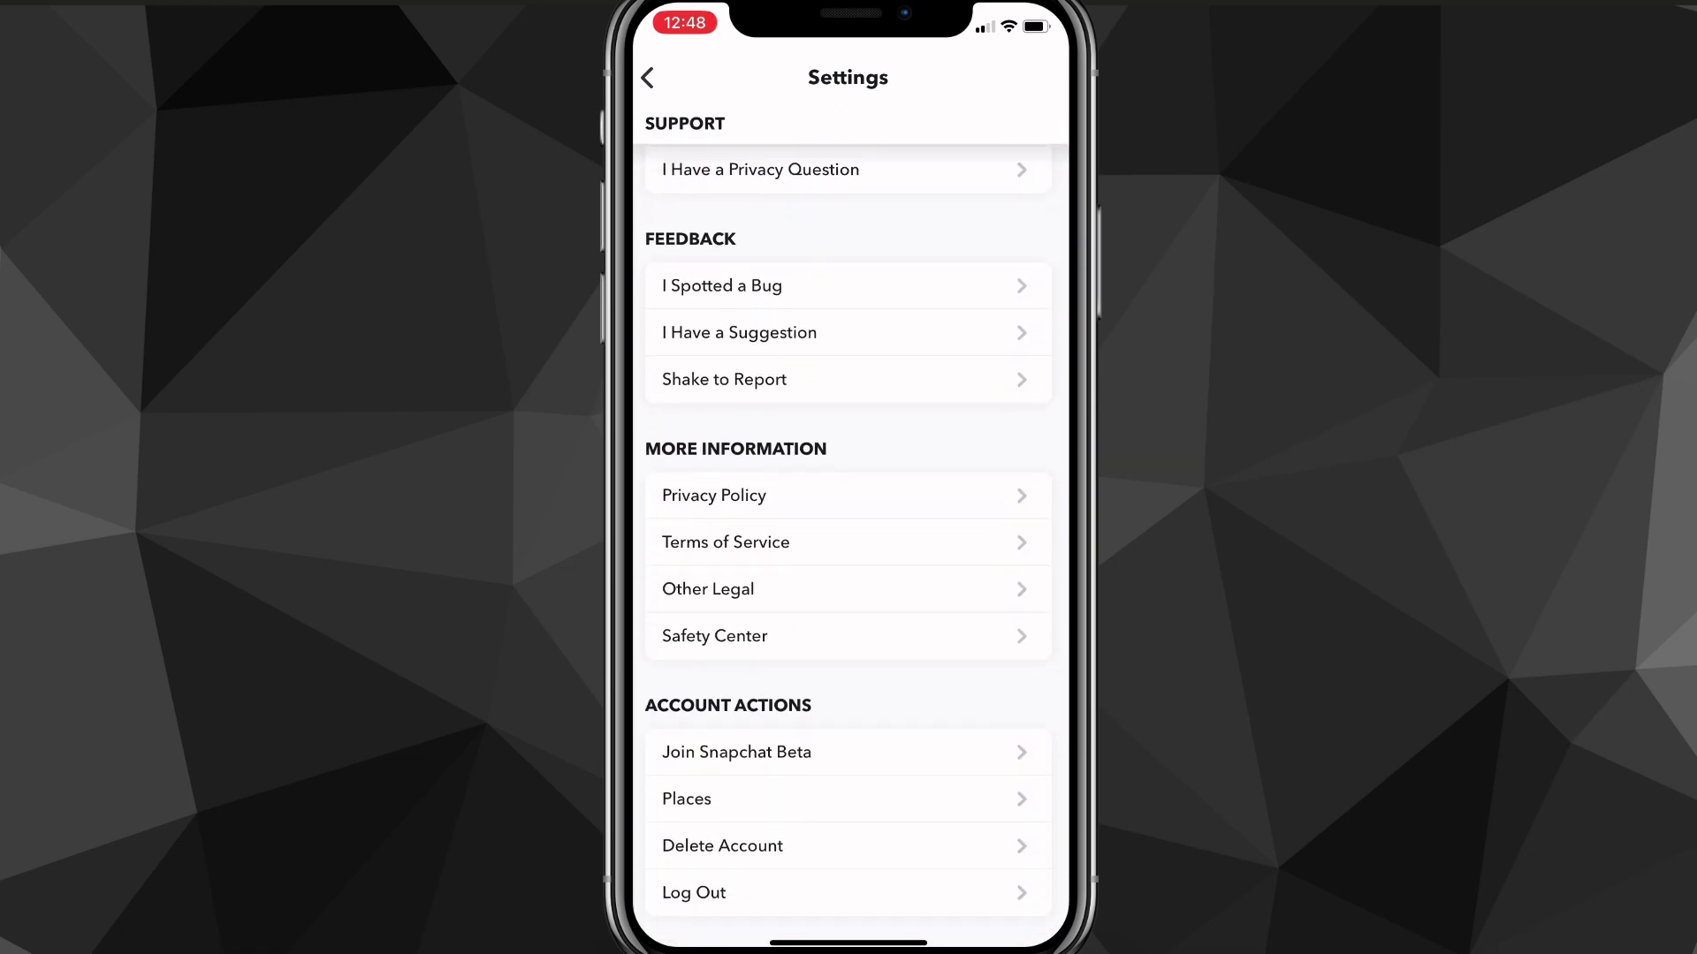
scroll(849, 531, "down", 3)
left_click(648, 77)
left_click(663, 76)
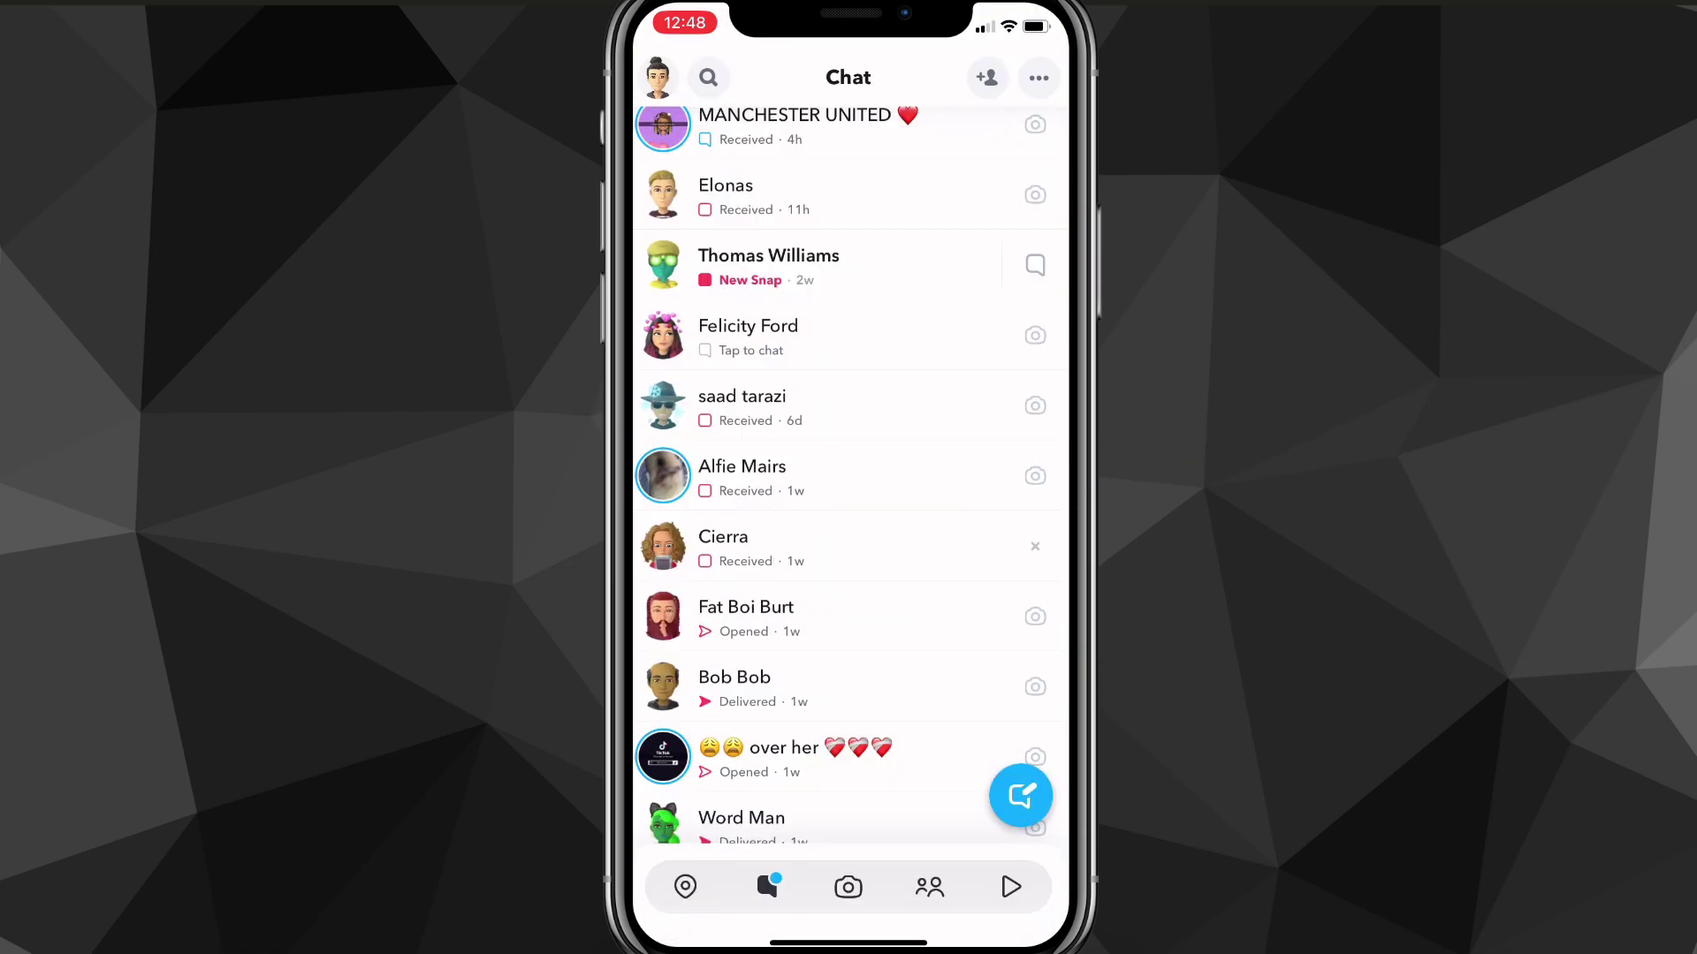
scroll(849, 477, "down", 5)
scroll(849, 478, "down", 3)
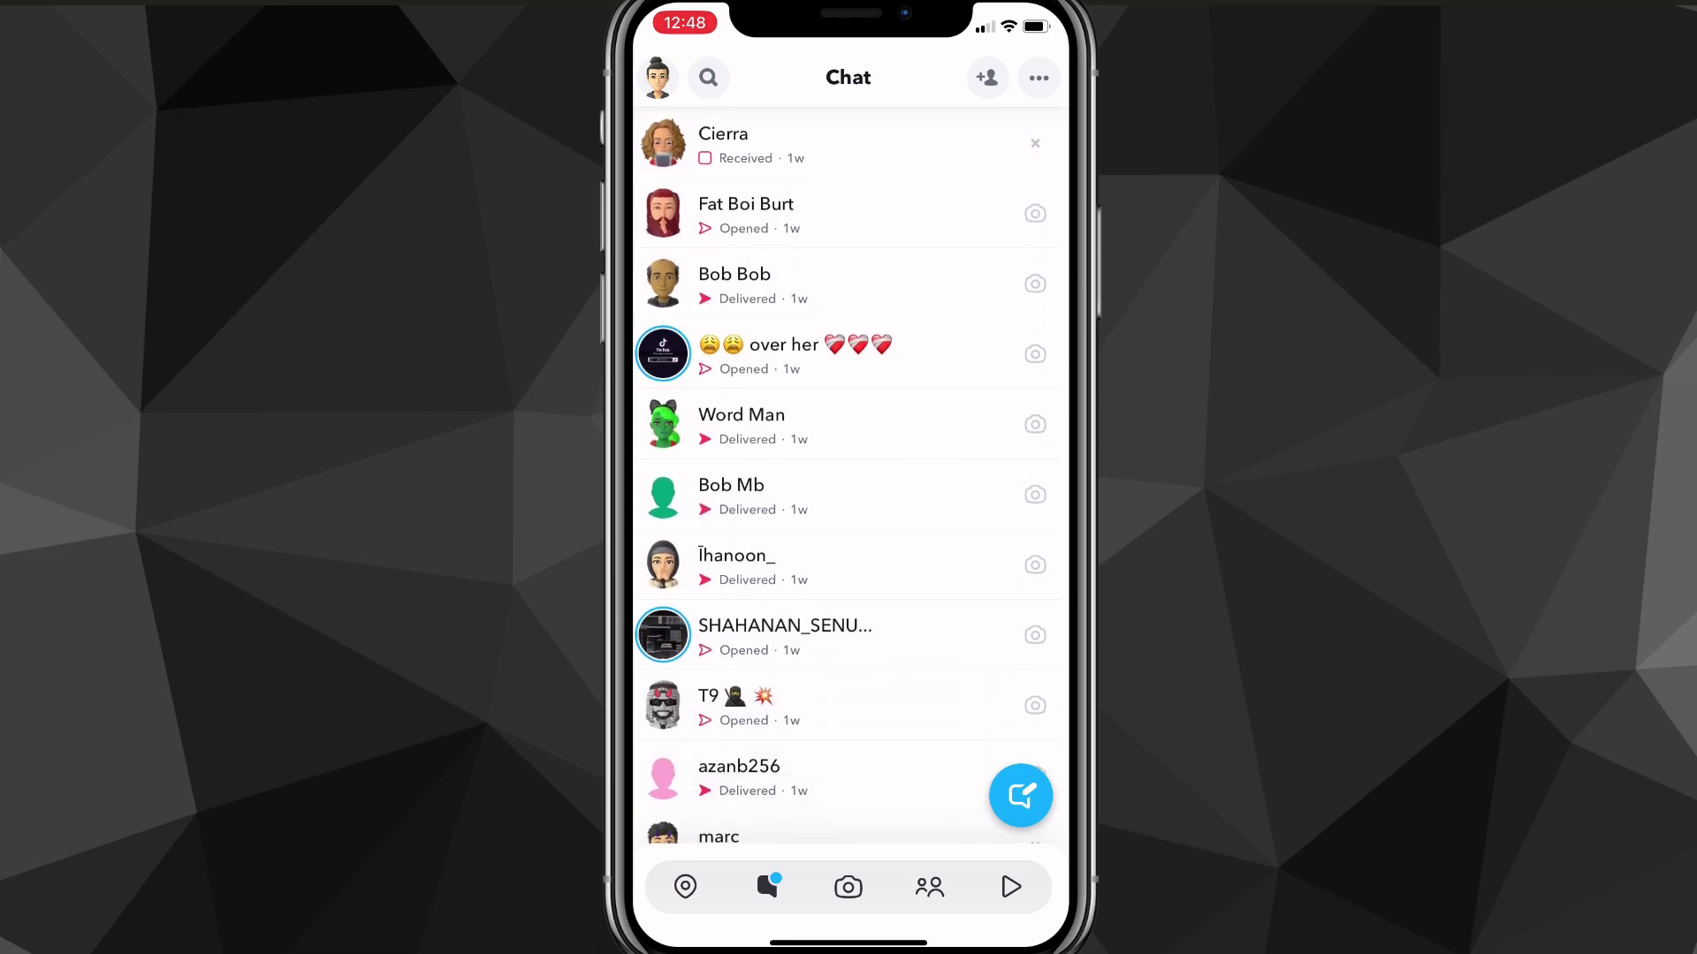
scroll(849, 477, "up", 10)
scroll(848, 478, "up", 5)
scroll(849, 477, "up", 2)
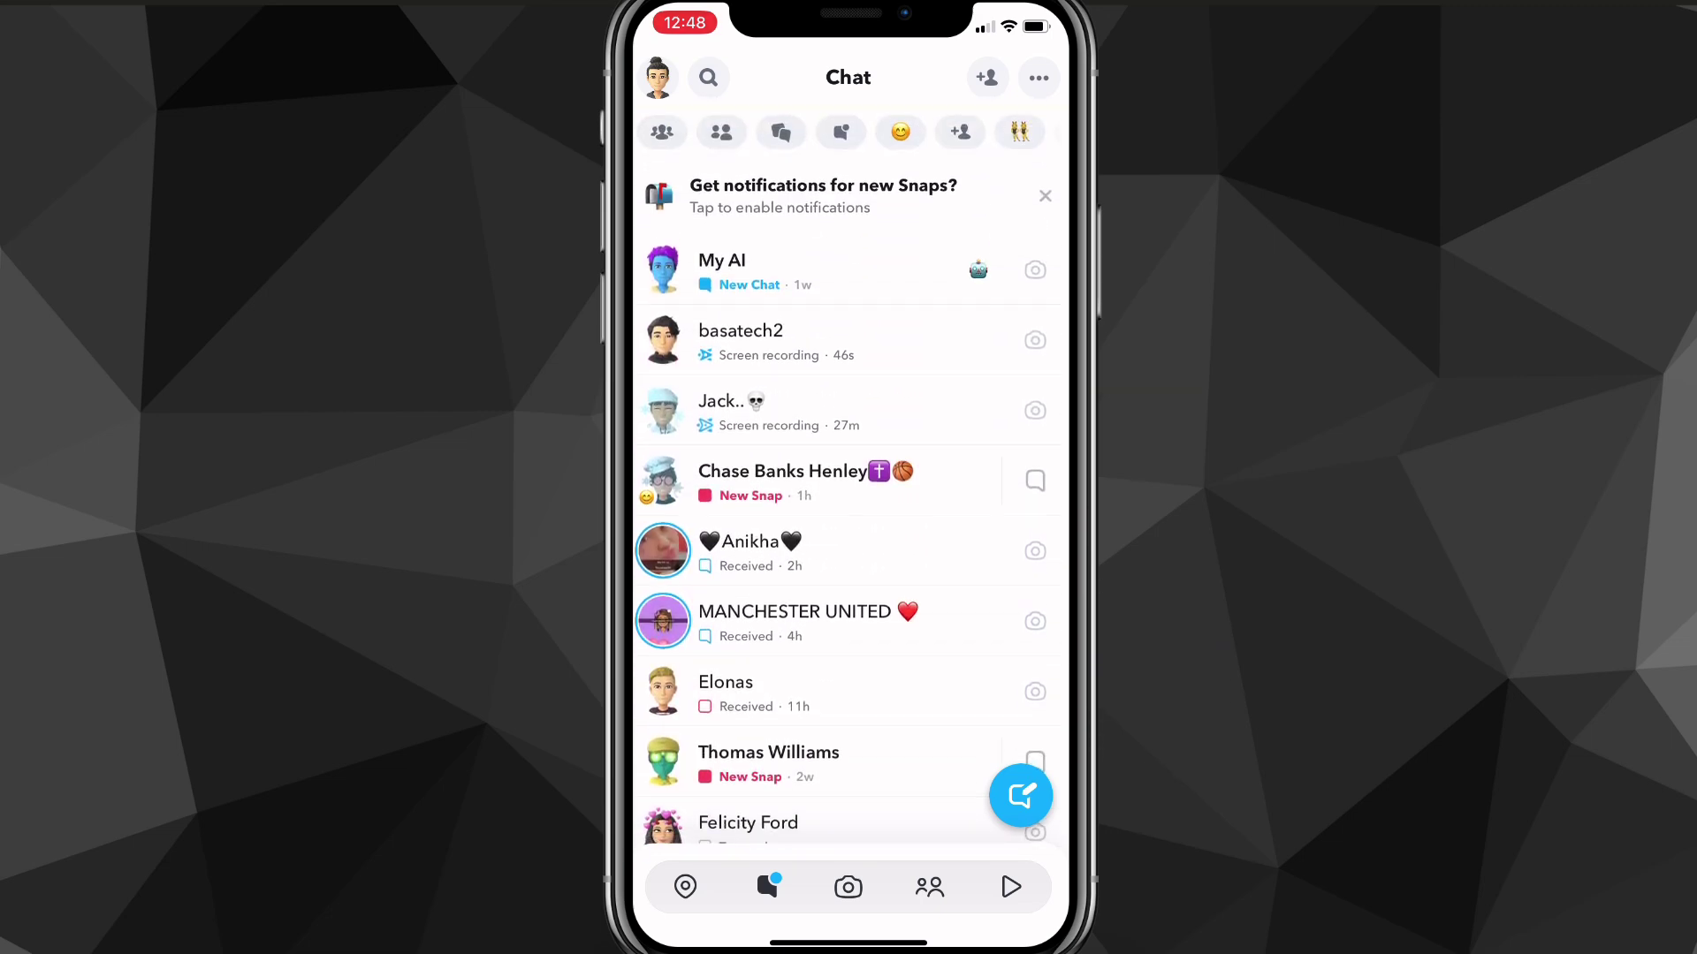
left_click(708, 78)
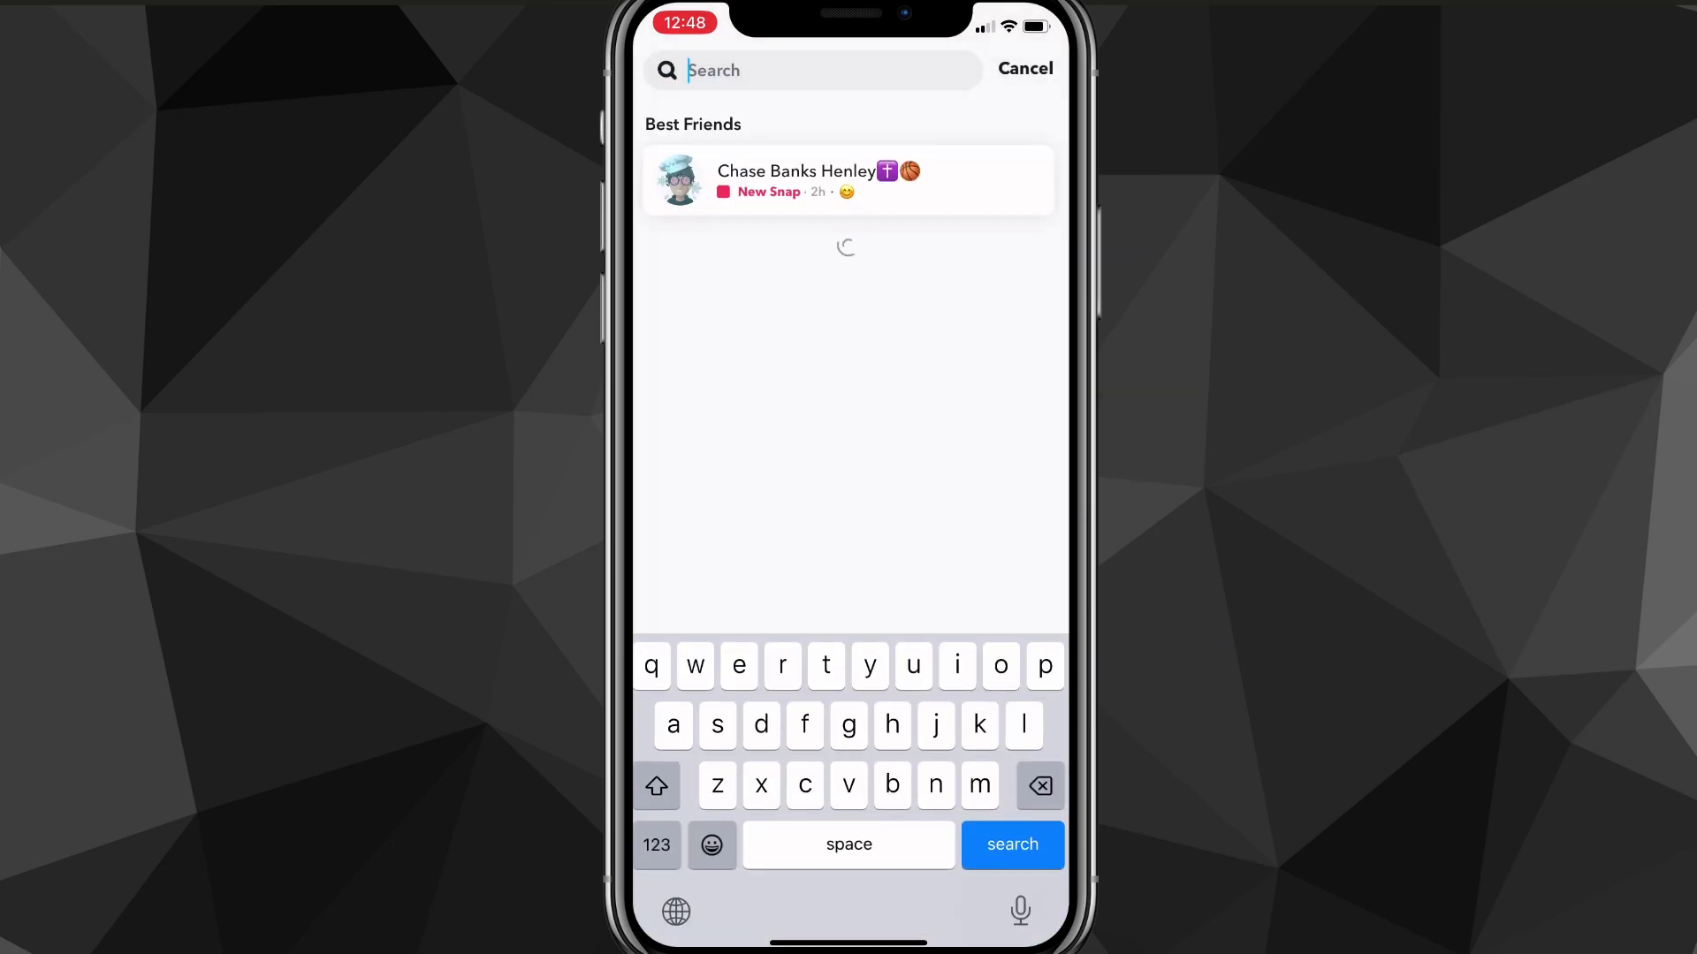
type("you")
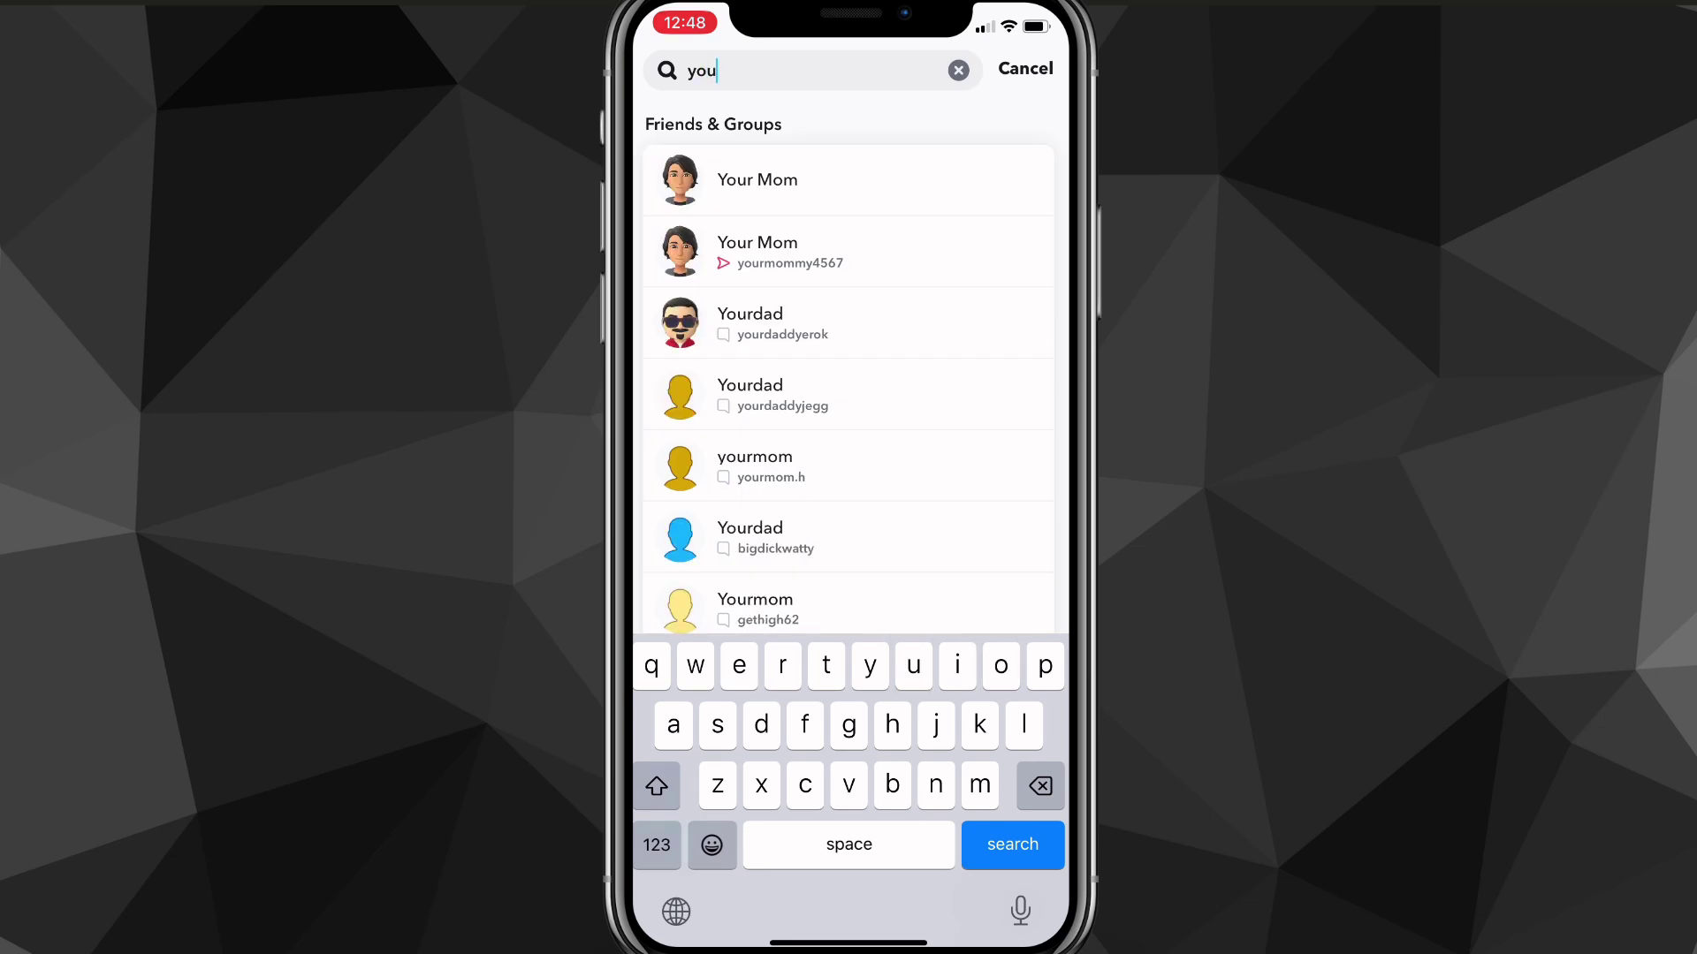
left_click(757, 179)
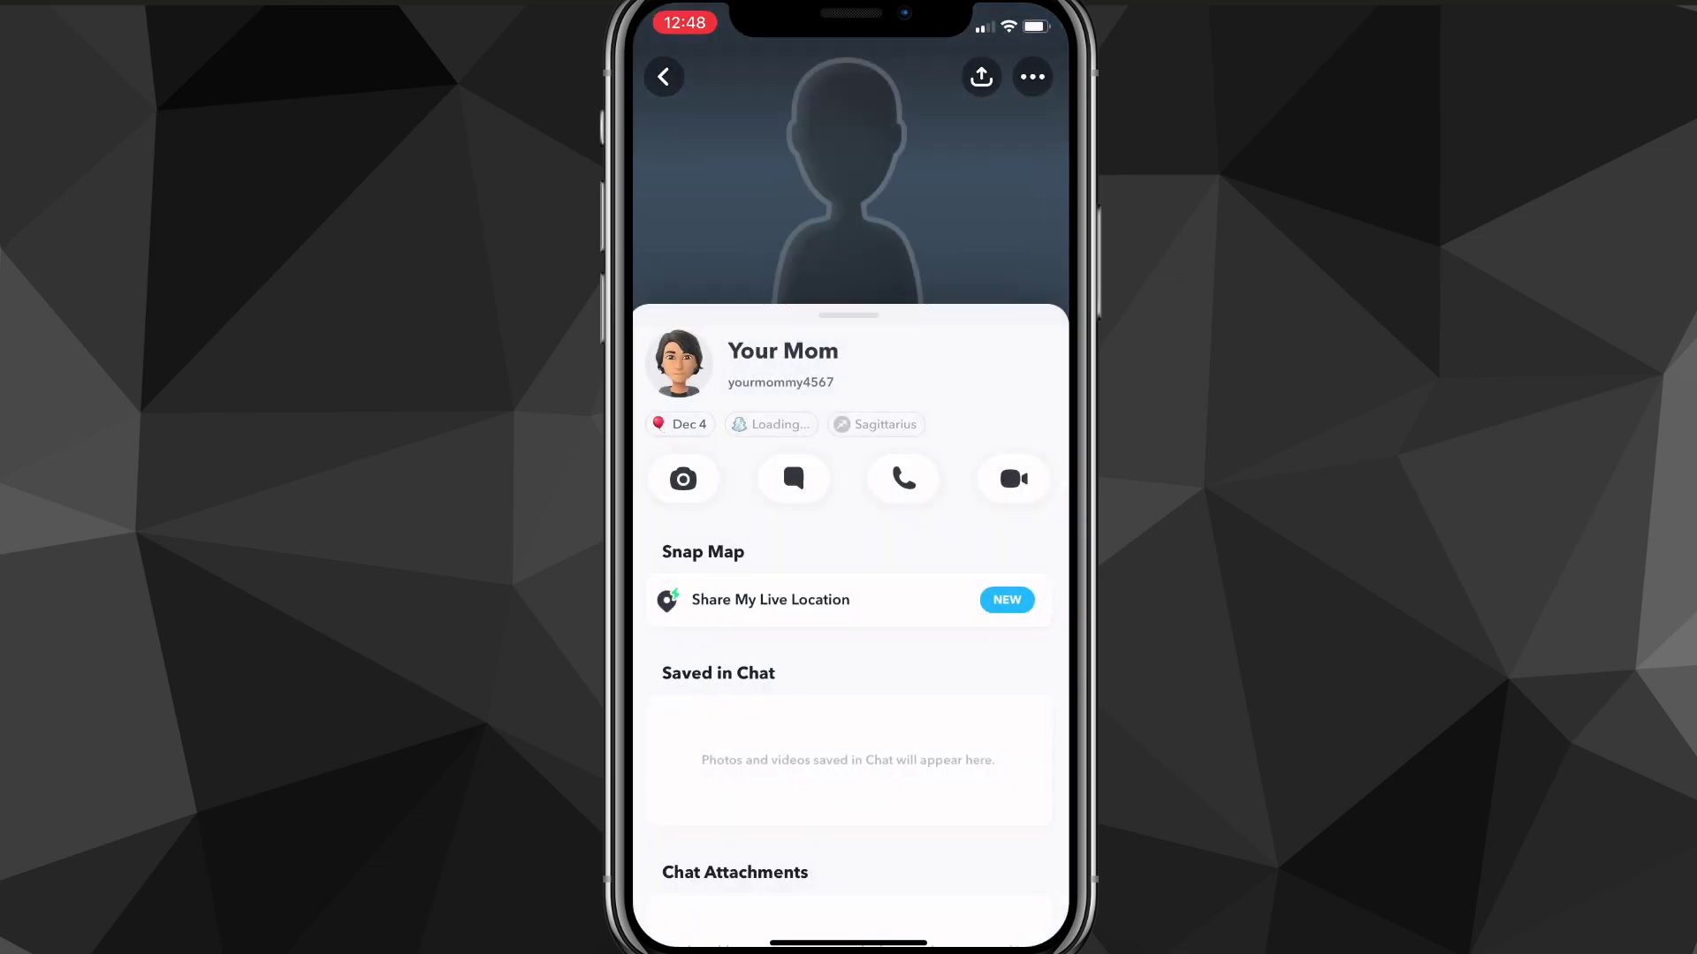
left_click(1032, 76)
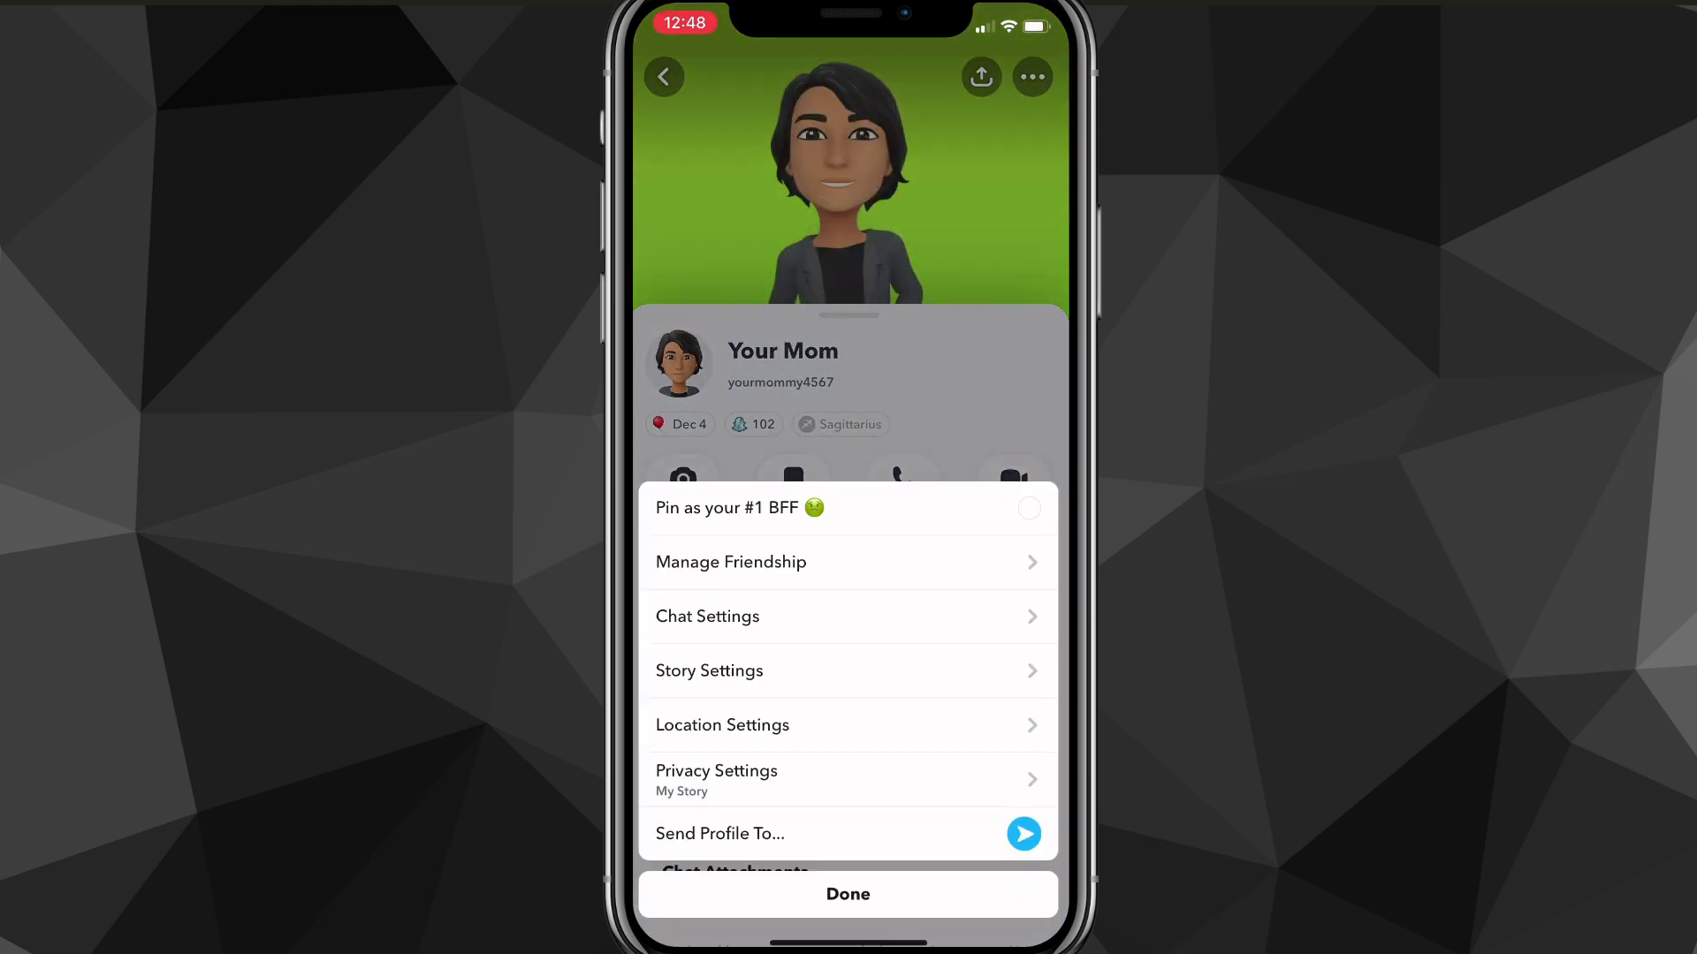
left_click(730, 562)
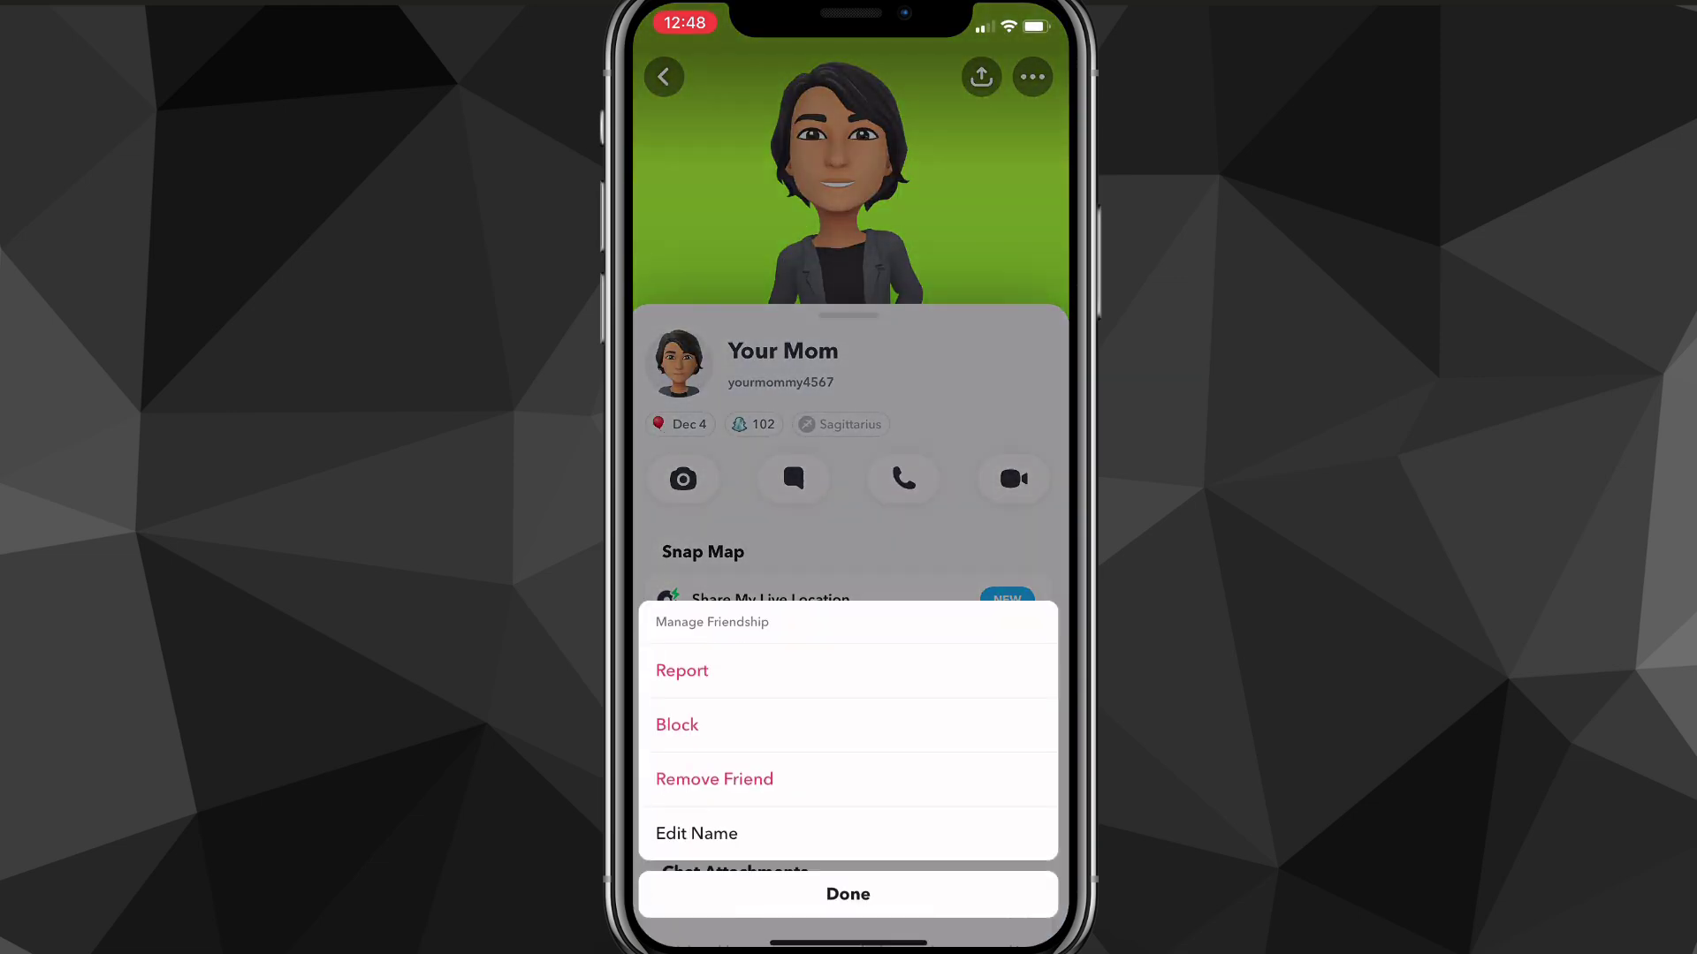
left_click(676, 725)
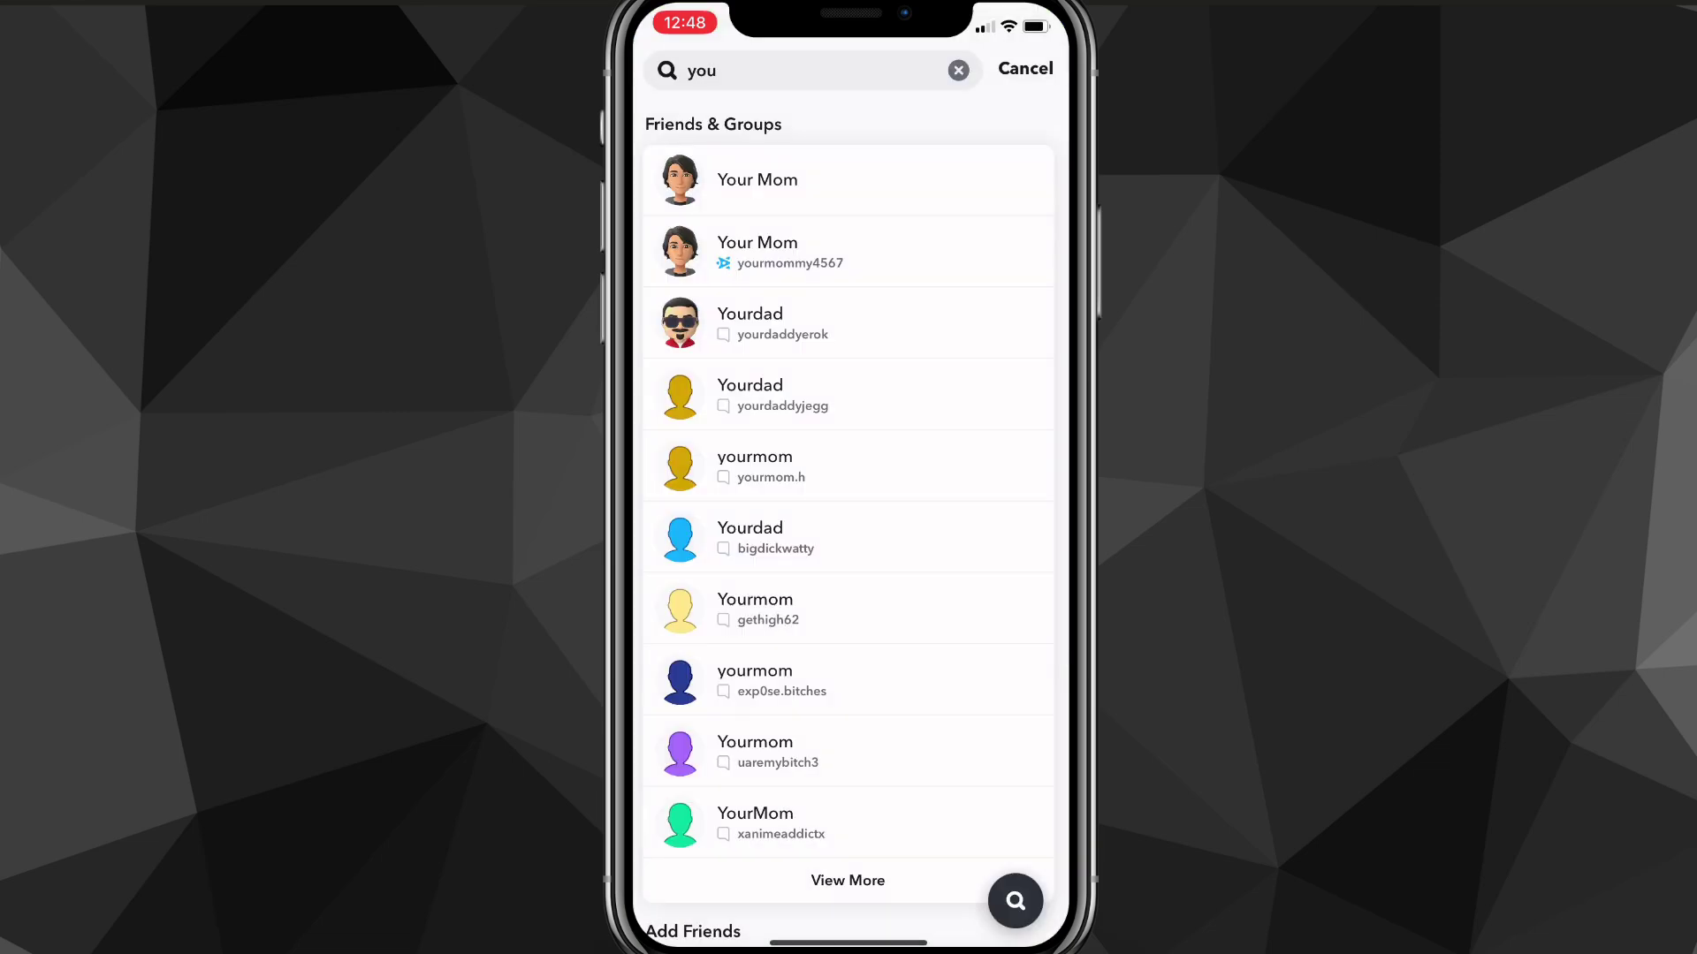